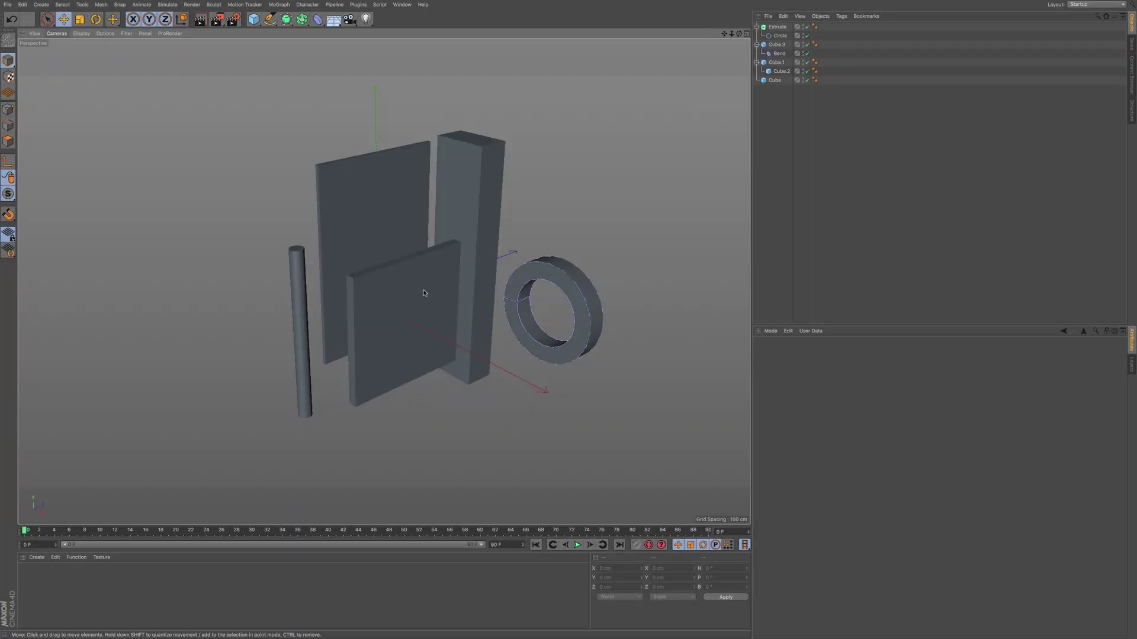
Open the Layer Manager and create a new layer named Layer.
alt+drag(422, 300, 423, 301)
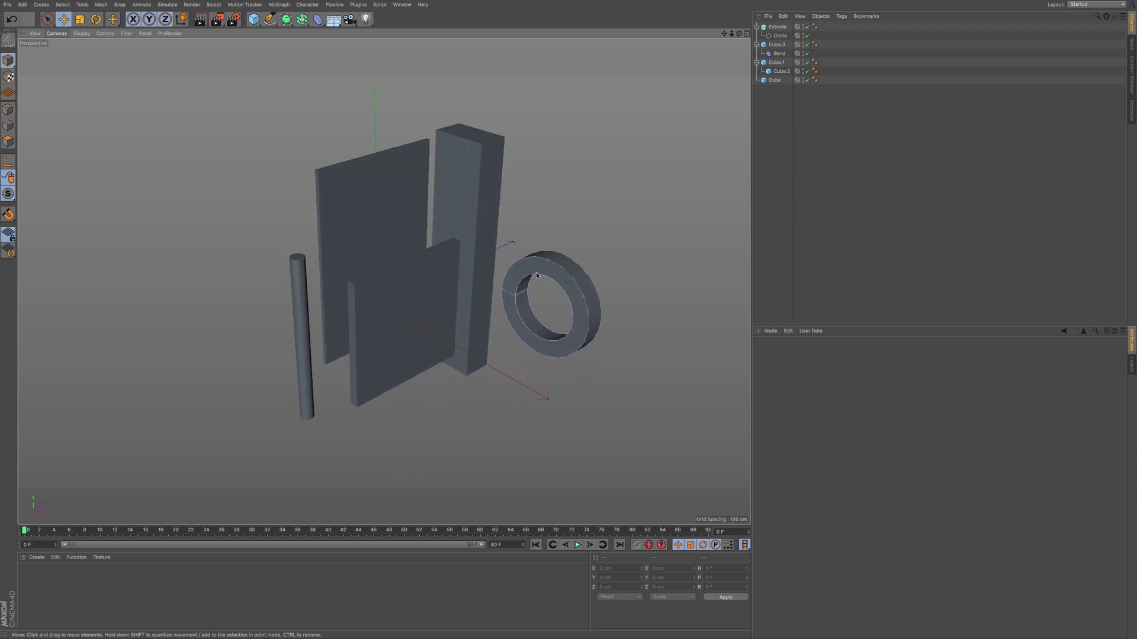
click(1130, 365)
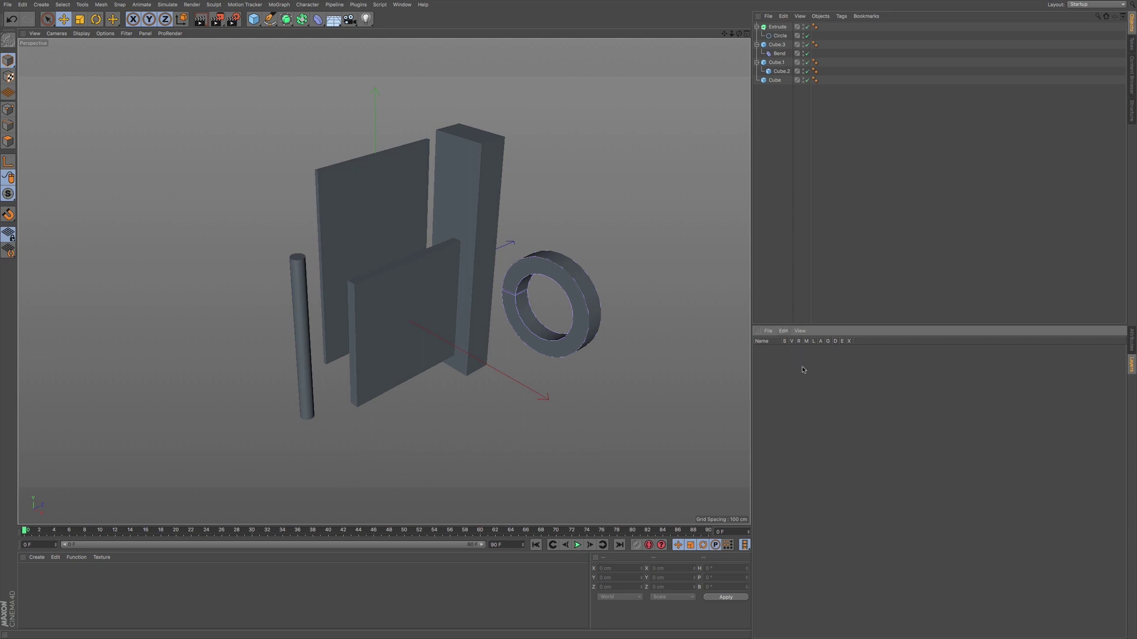
double_click(792, 363)
Undo a stray new material, name the layer First, and assign Extrude to it.
double_click(119, 582)
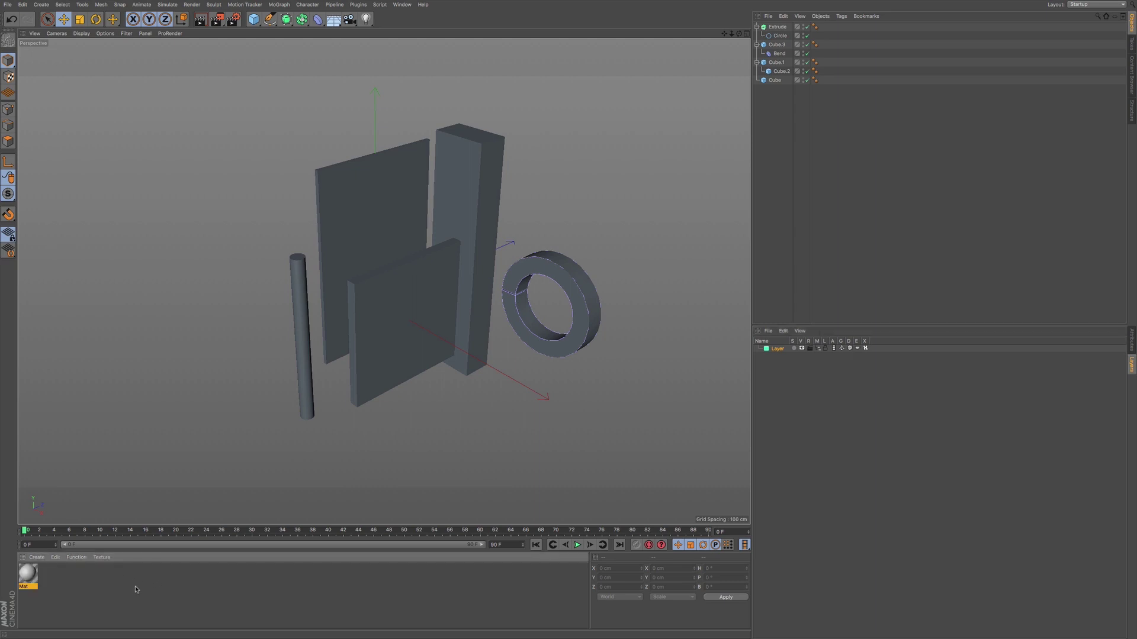
key(ctrl+z)
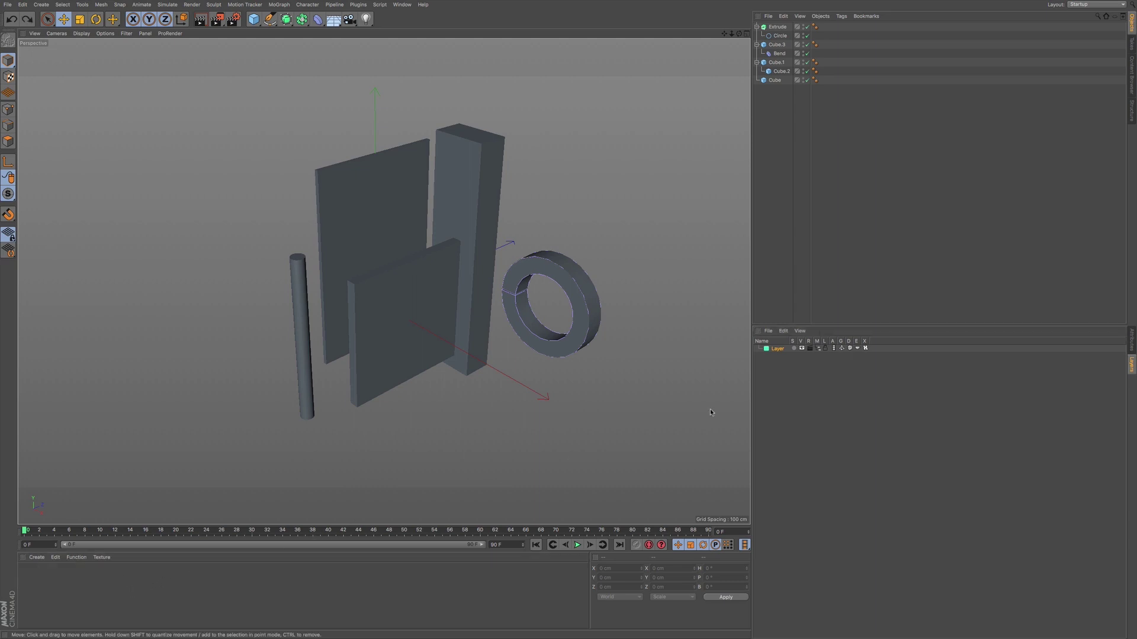
double_click(777, 349)
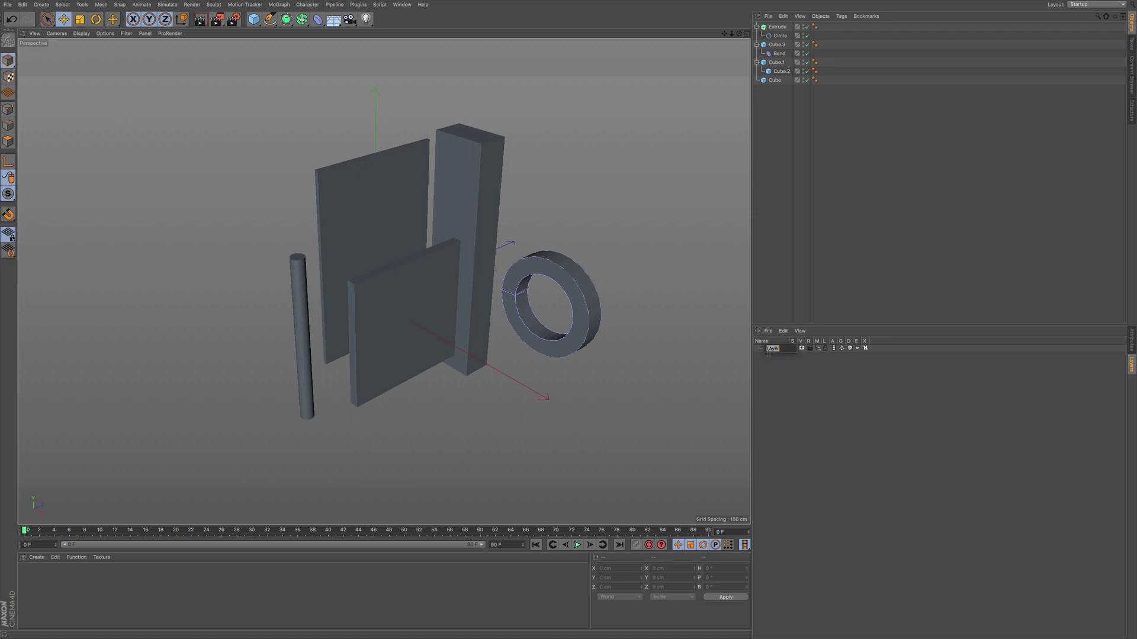
text(First)
key(Return)
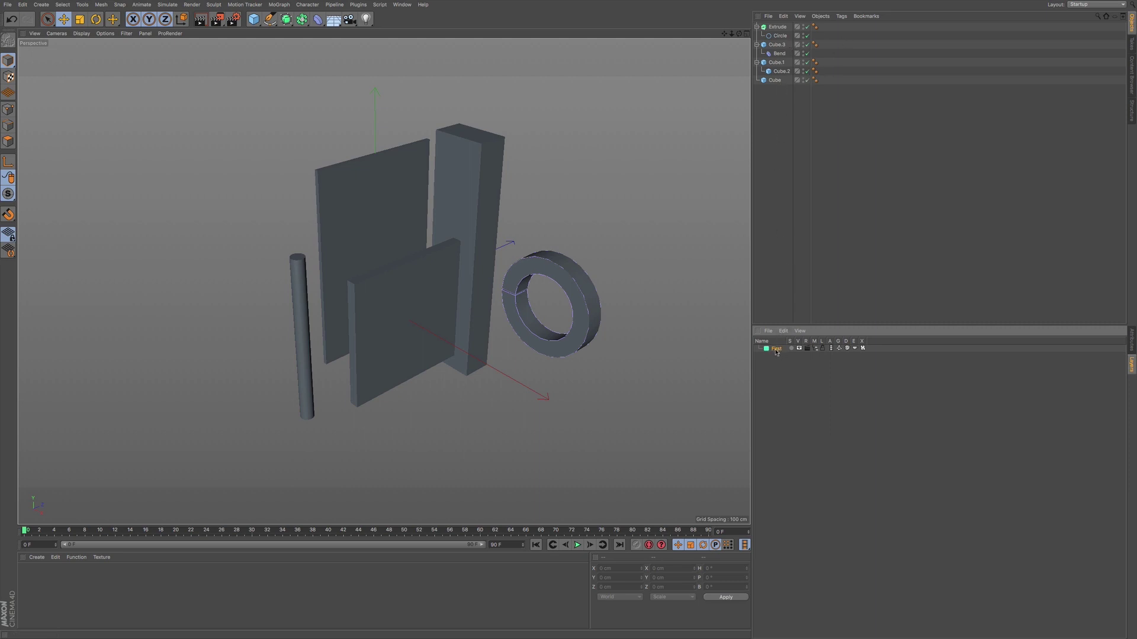
drag(772, 350, 778, 29)
Create a layer named Second and assign Cube.1 and Cube.2 to it.
double_click(783, 367)
double_click(777, 356)
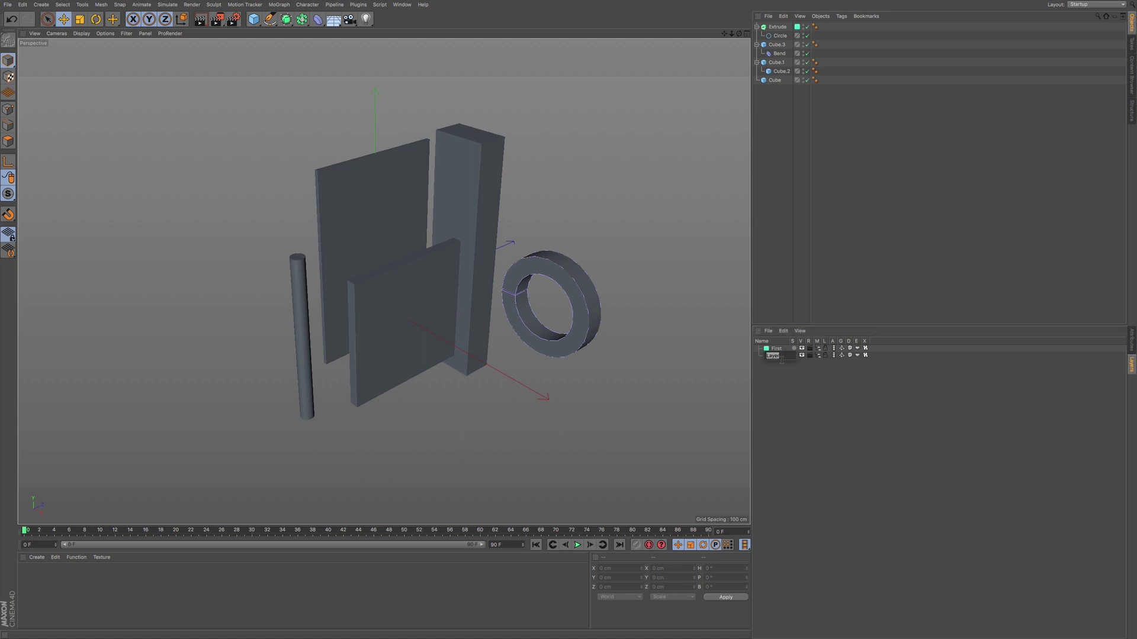
text(Second)
key(Return)
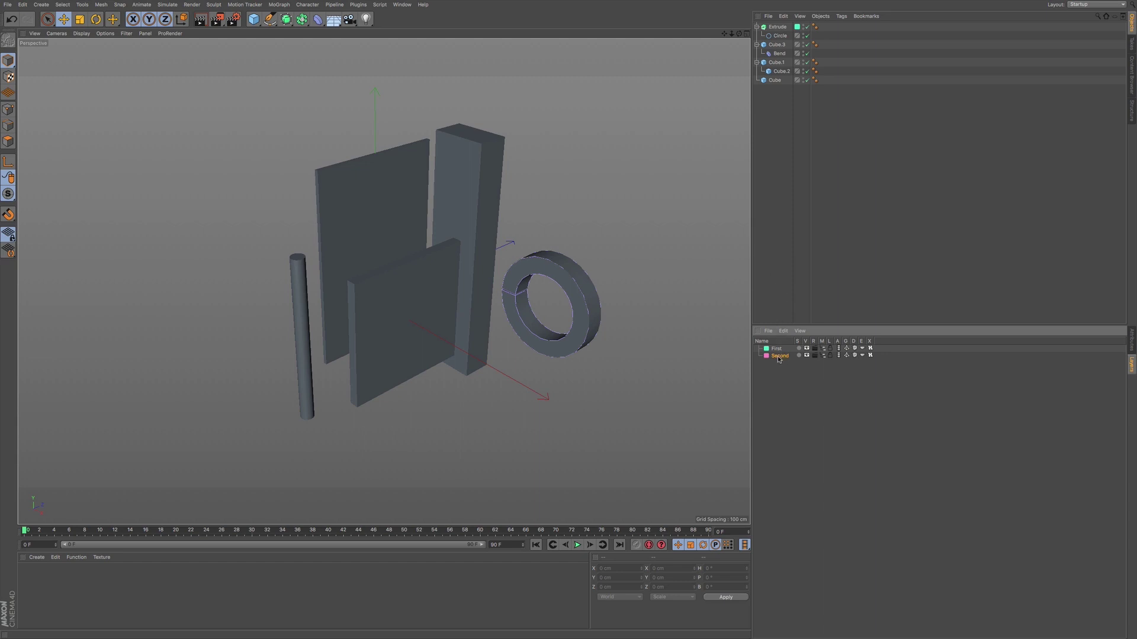
drag(778, 357, 790, 64)
Create a third layer and name it Third.
double_click(778, 380)
double_click(774, 363)
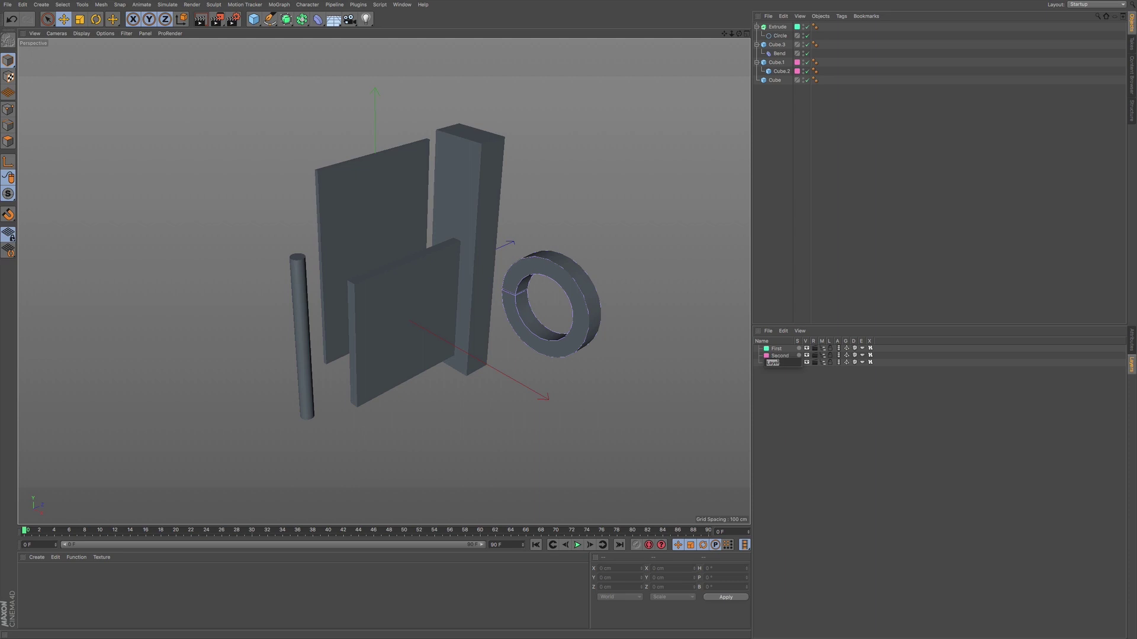
text(Third)
key(Return)
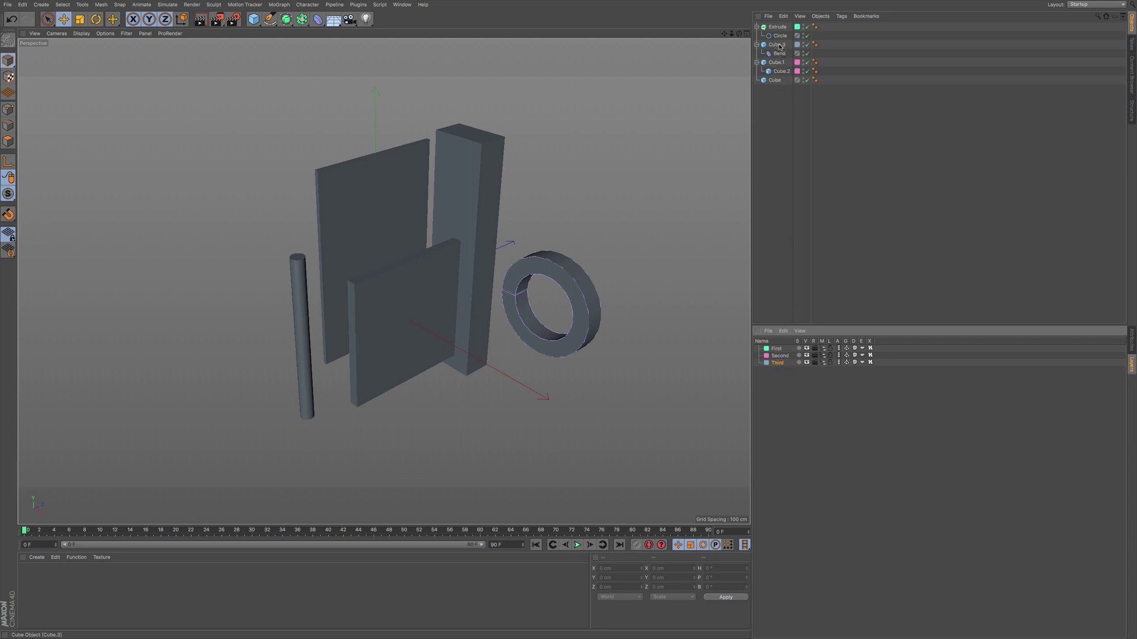
Add a fourth layer named Forth holding Cube, then solo the First layer.
click(775, 80)
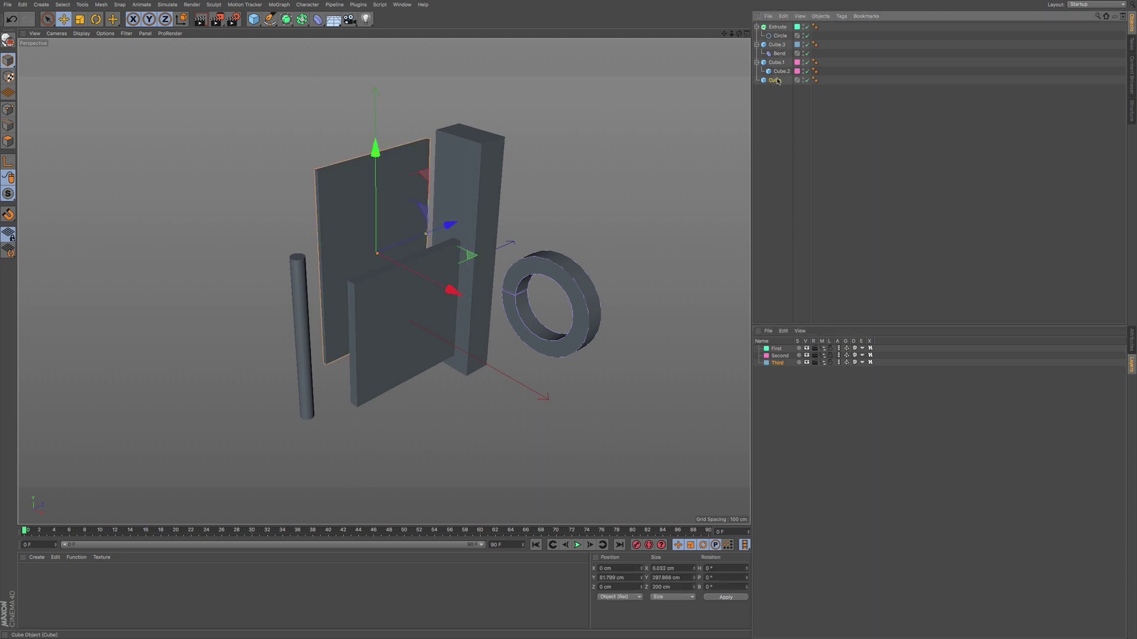
double_click(785, 381)
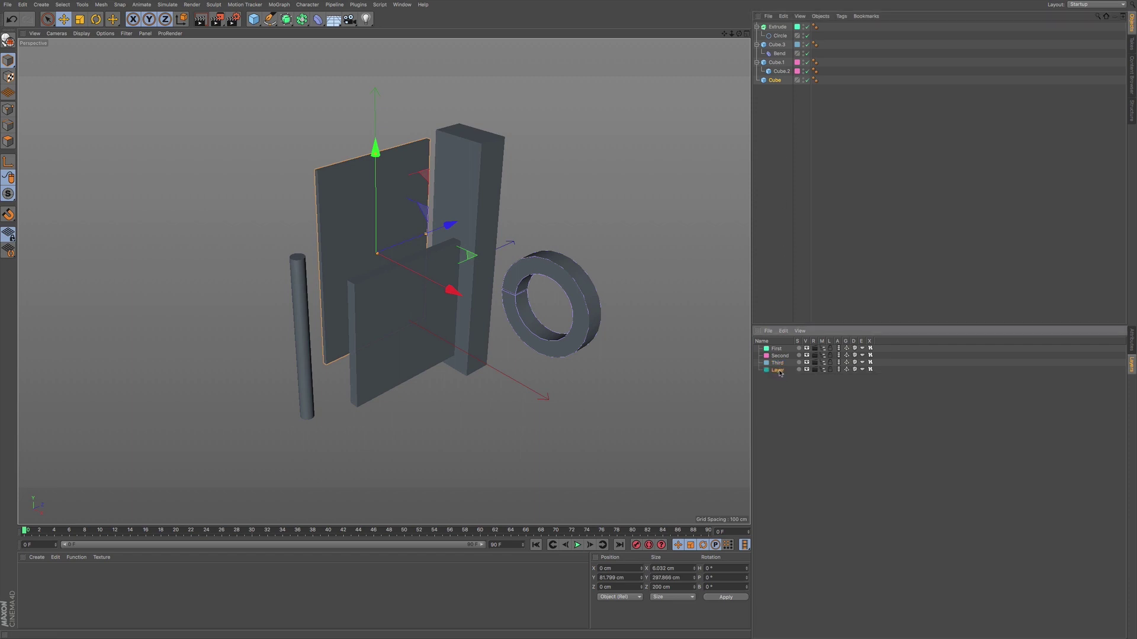
drag(777, 371, 775, 81)
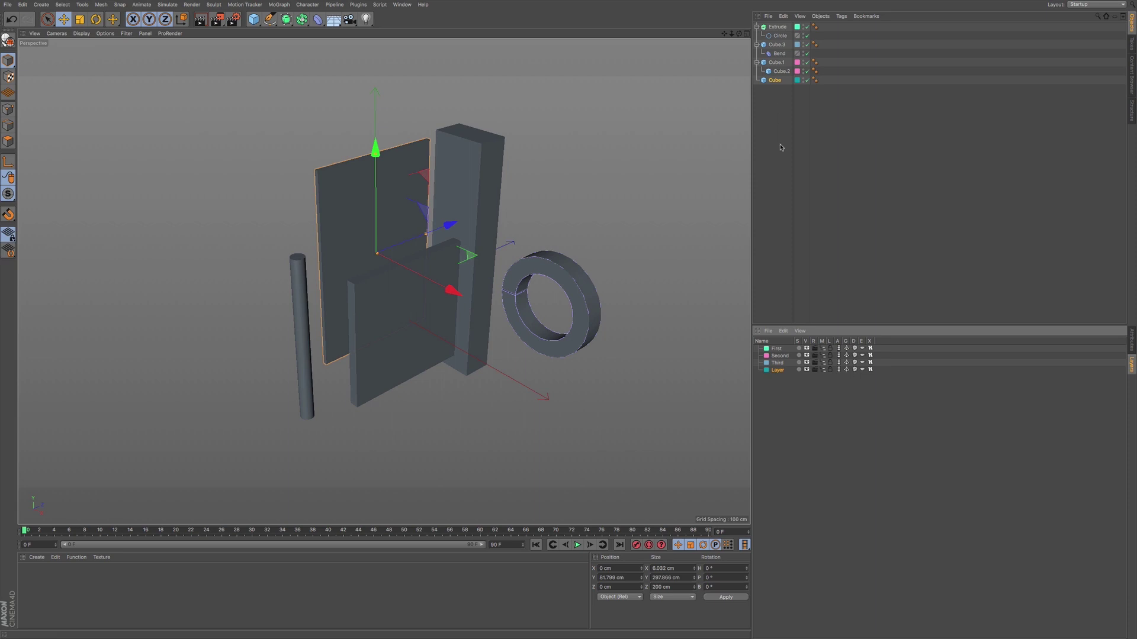
double_click(779, 369)
text(Forth)
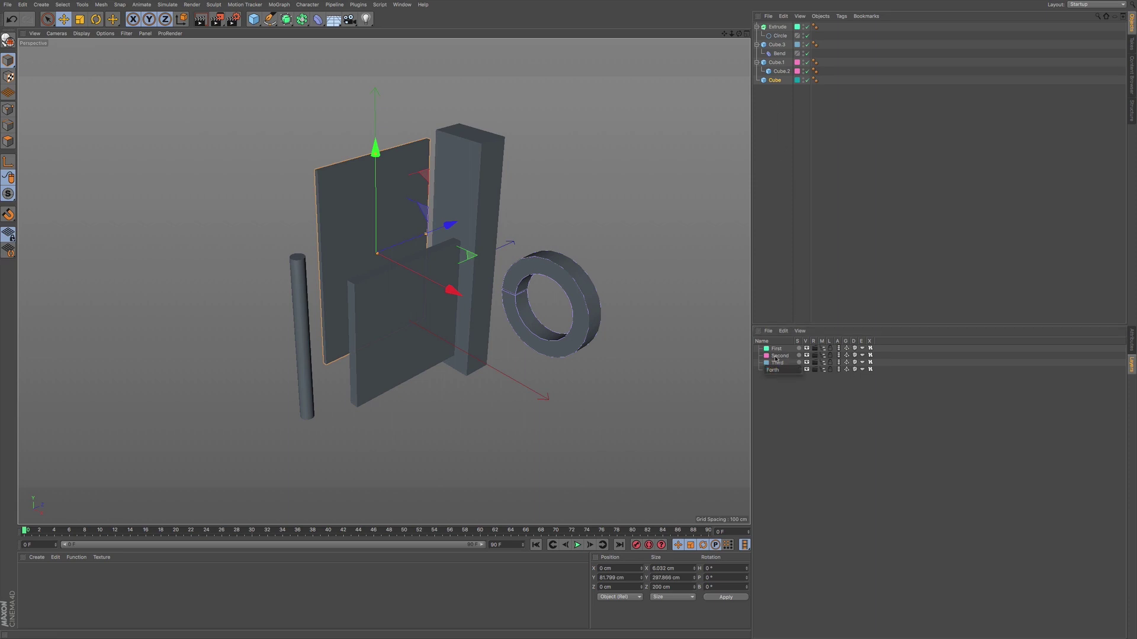
key(Return)
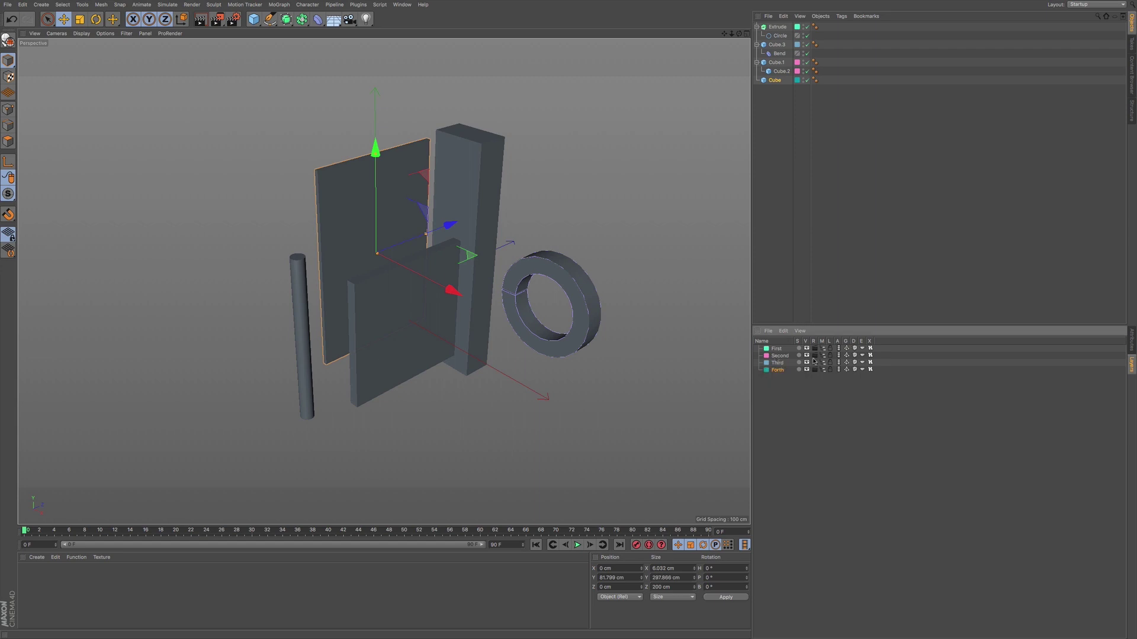
click(779, 350)
click(798, 348)
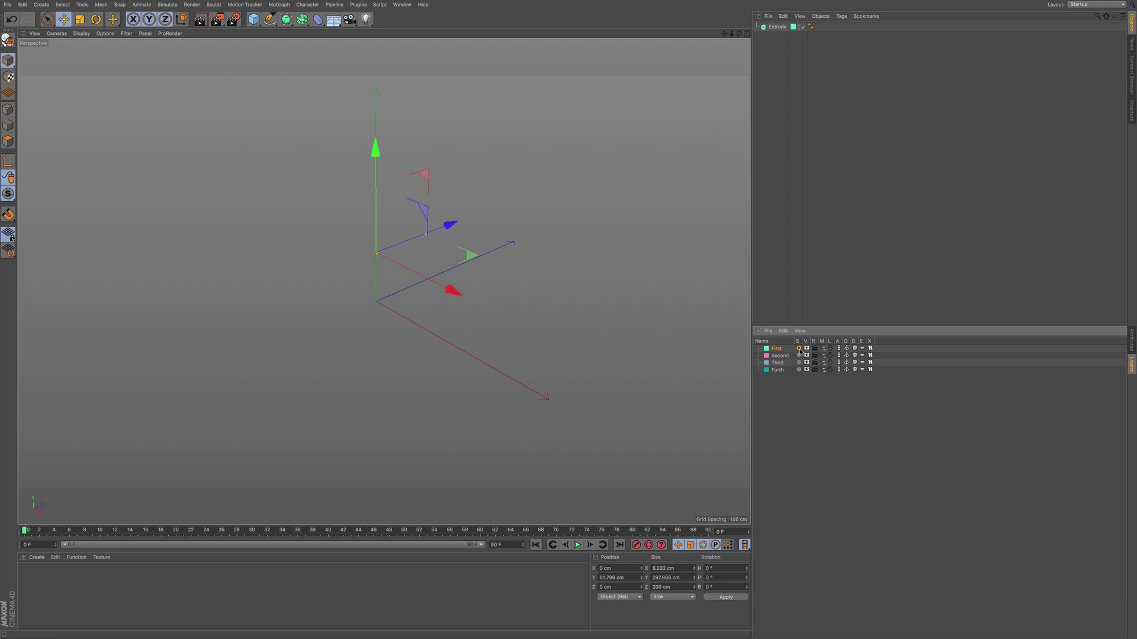
Toggle the First layer's Solo switch several times, ending with solo off.
click(798, 348)
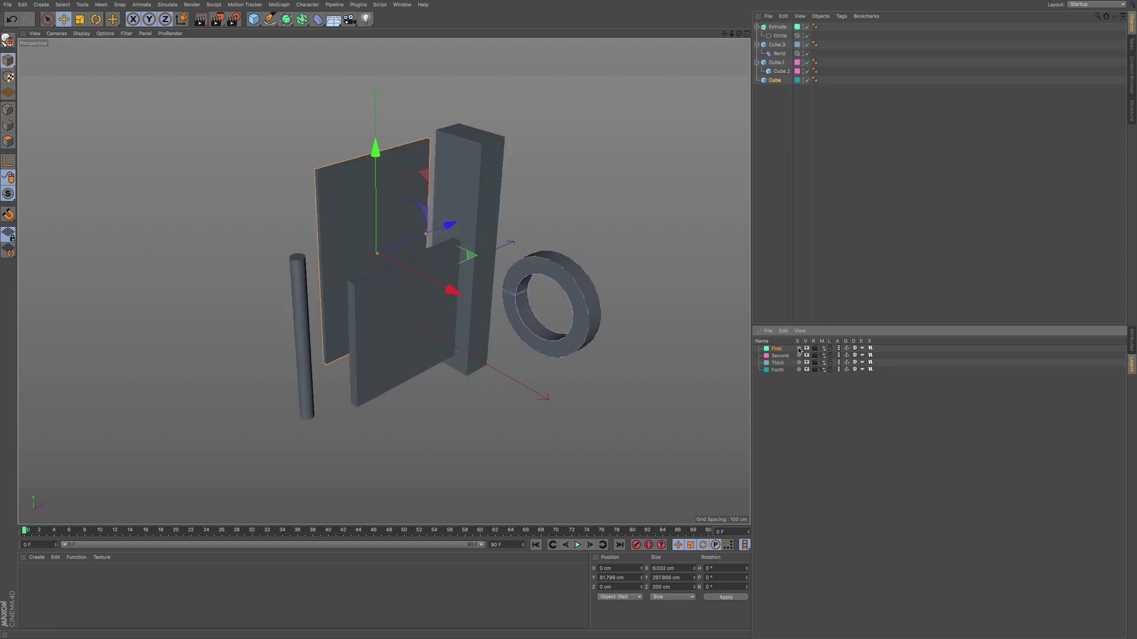
click(799, 348)
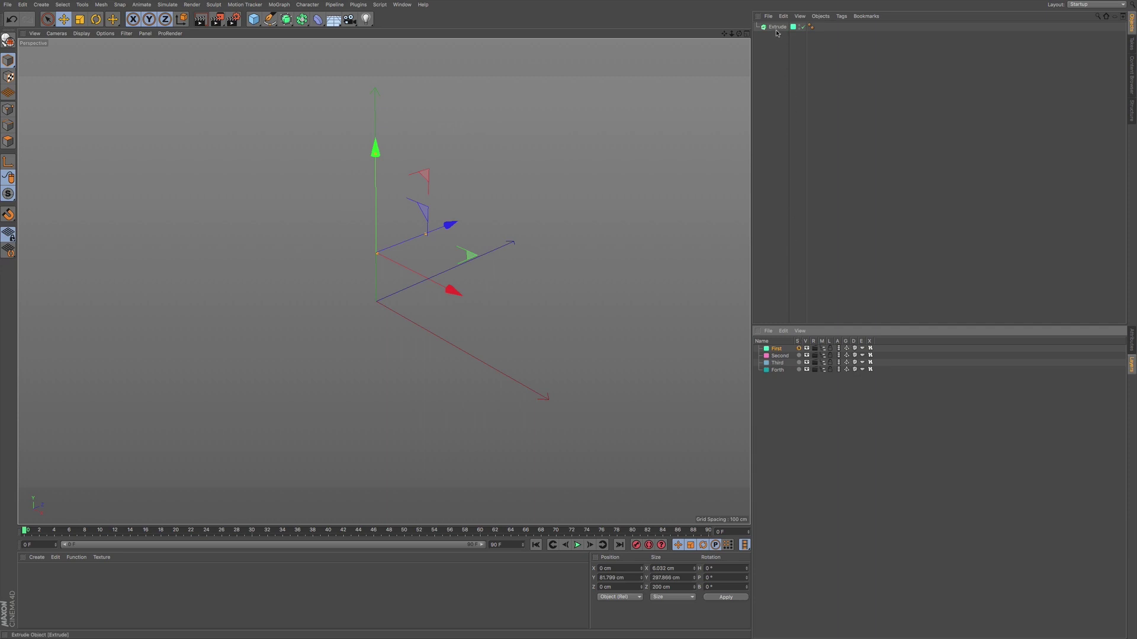
click(799, 348)
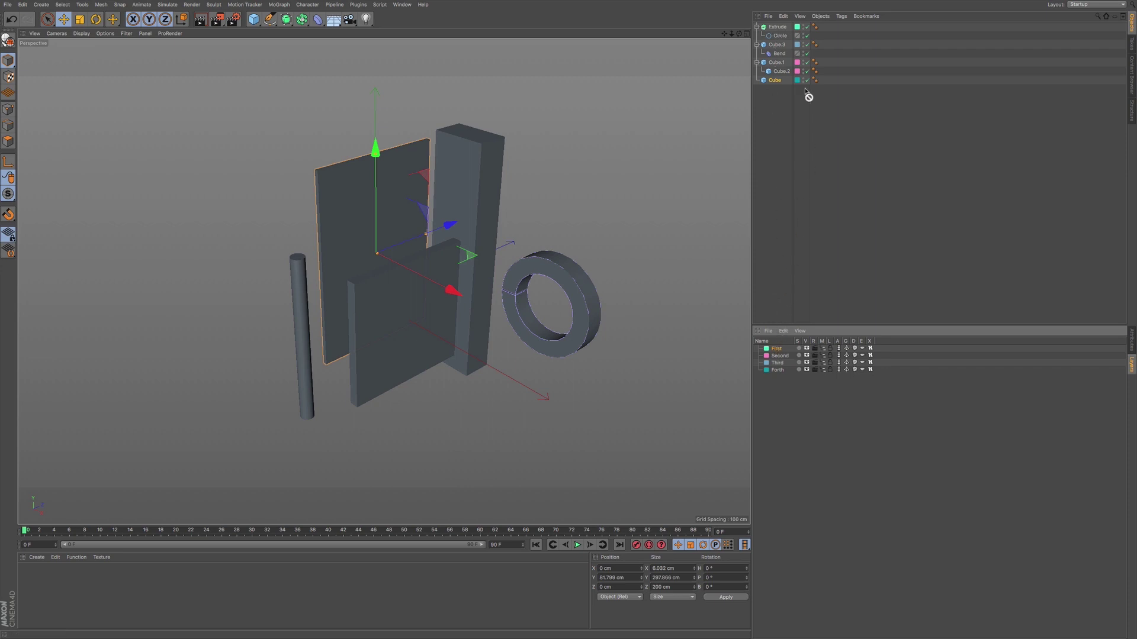
click(798, 349)
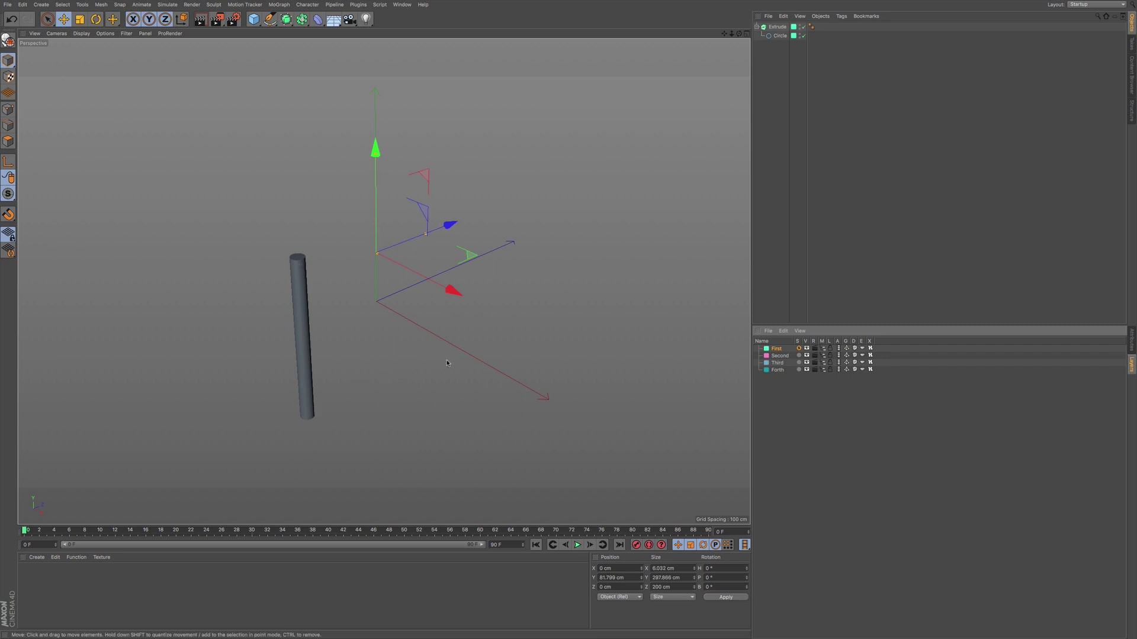
click(798, 349)
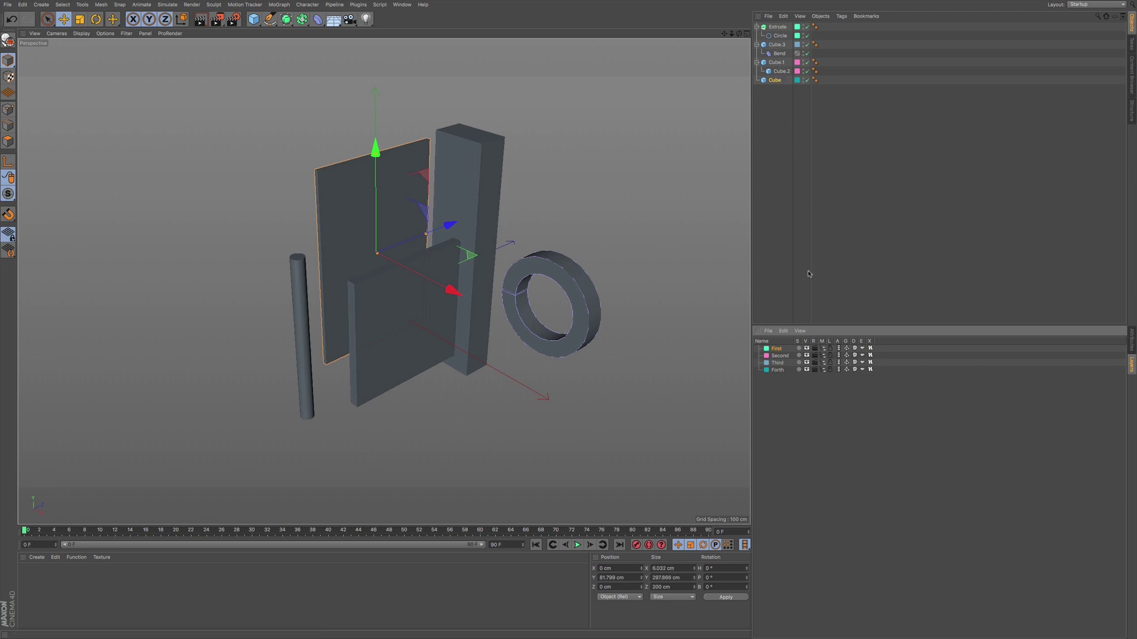
Toggle the First layer's render switch, test-render with Ctrl+R, then clear the render.
click(807, 349)
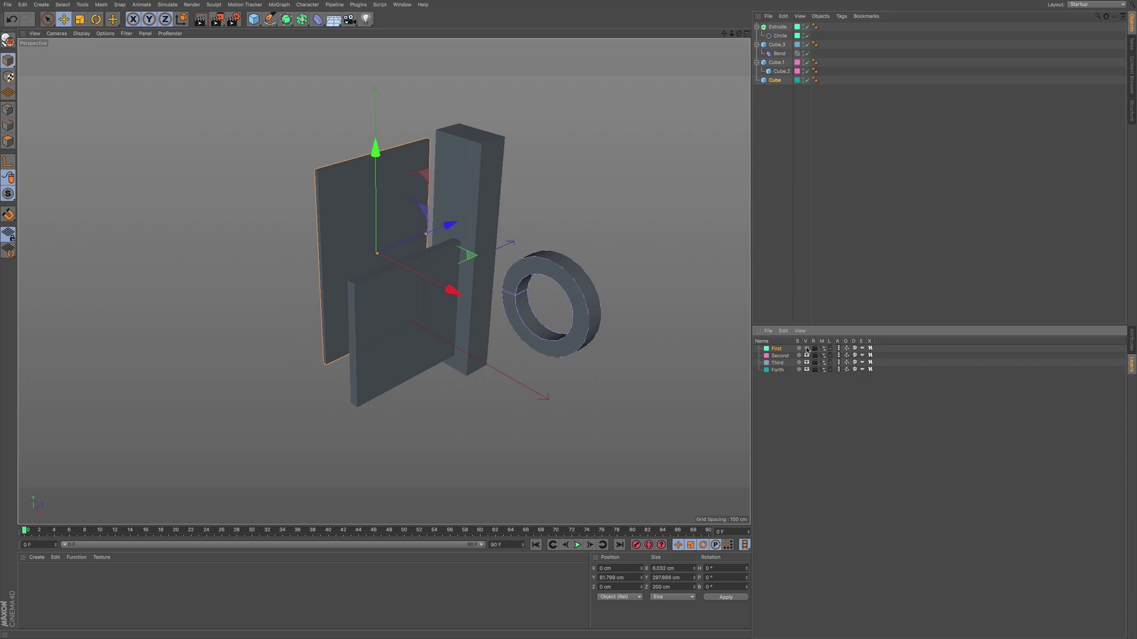
click(805, 349)
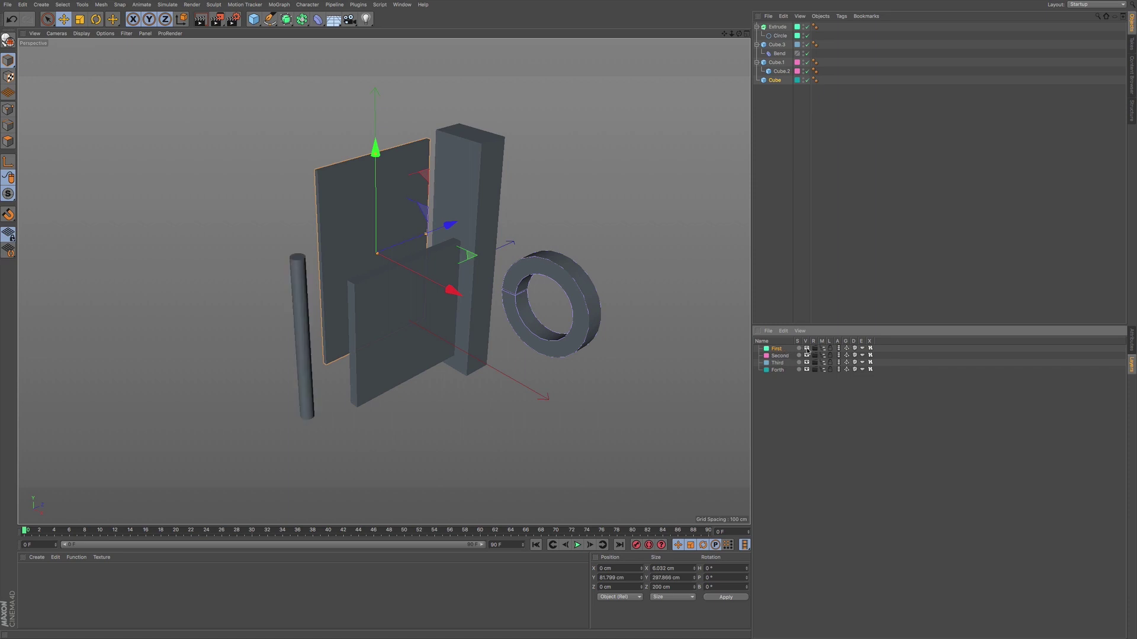
click(806, 349)
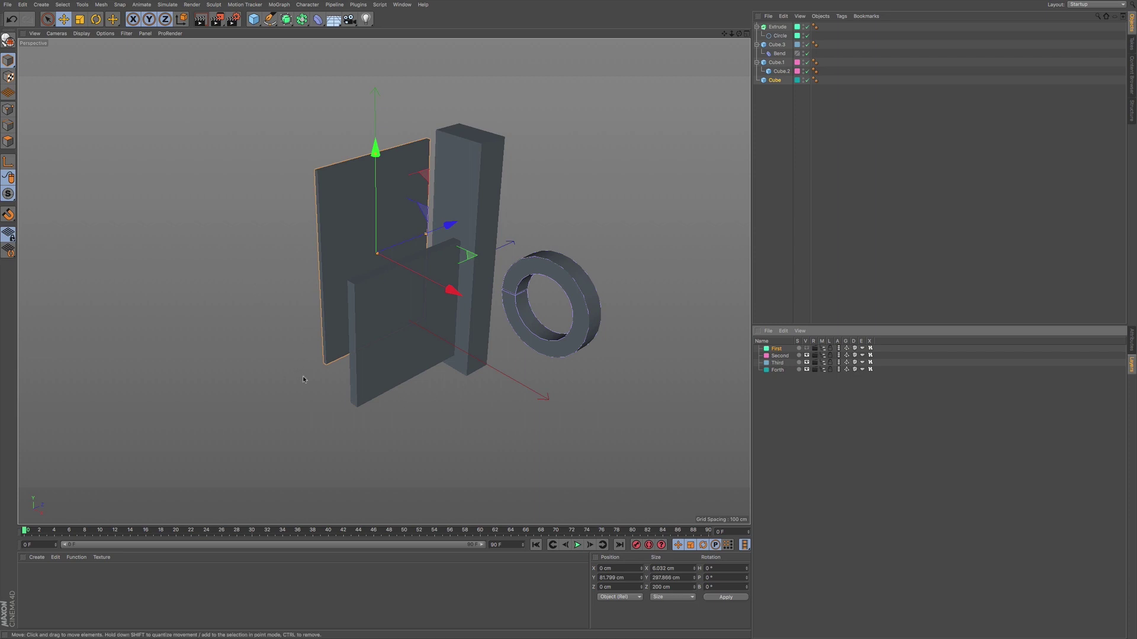
click(806, 349)
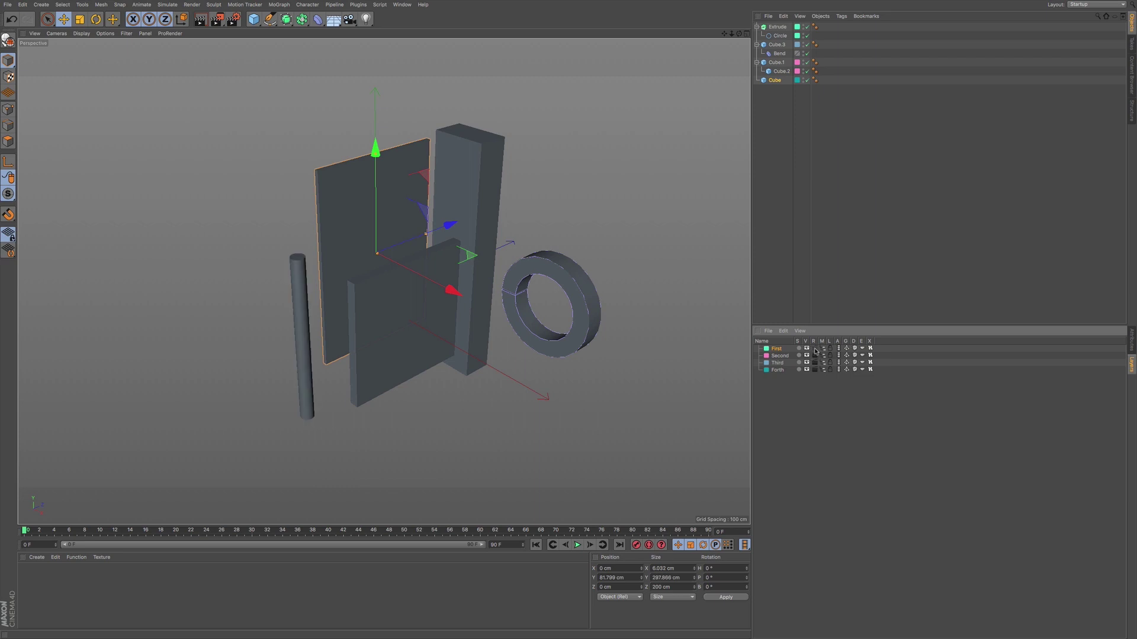
key(ctrl+r)
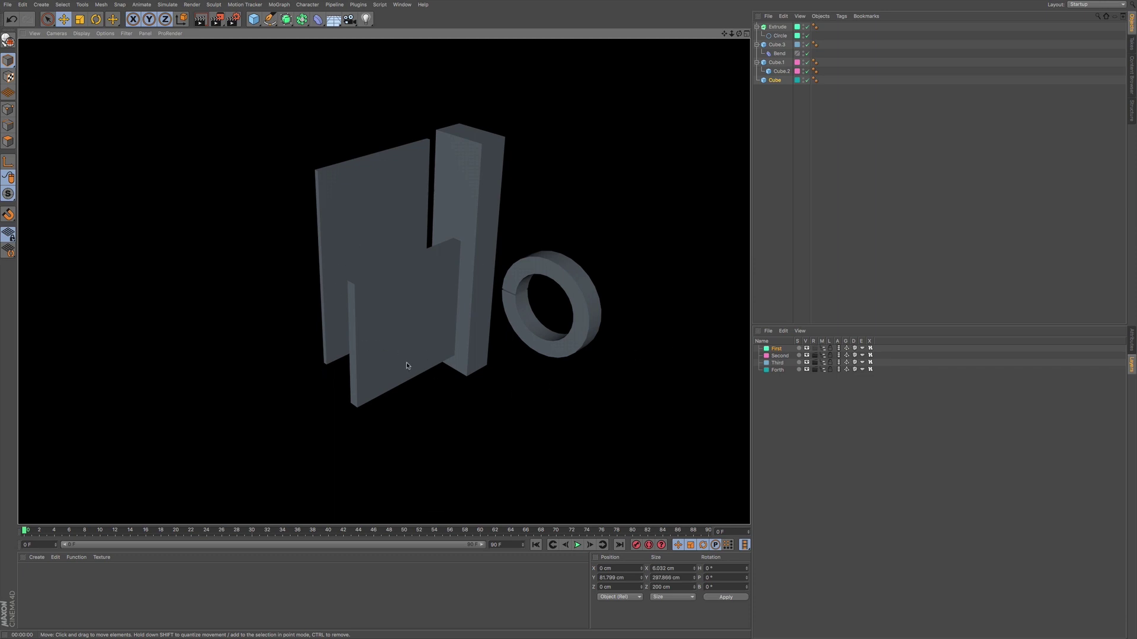
click(814, 355)
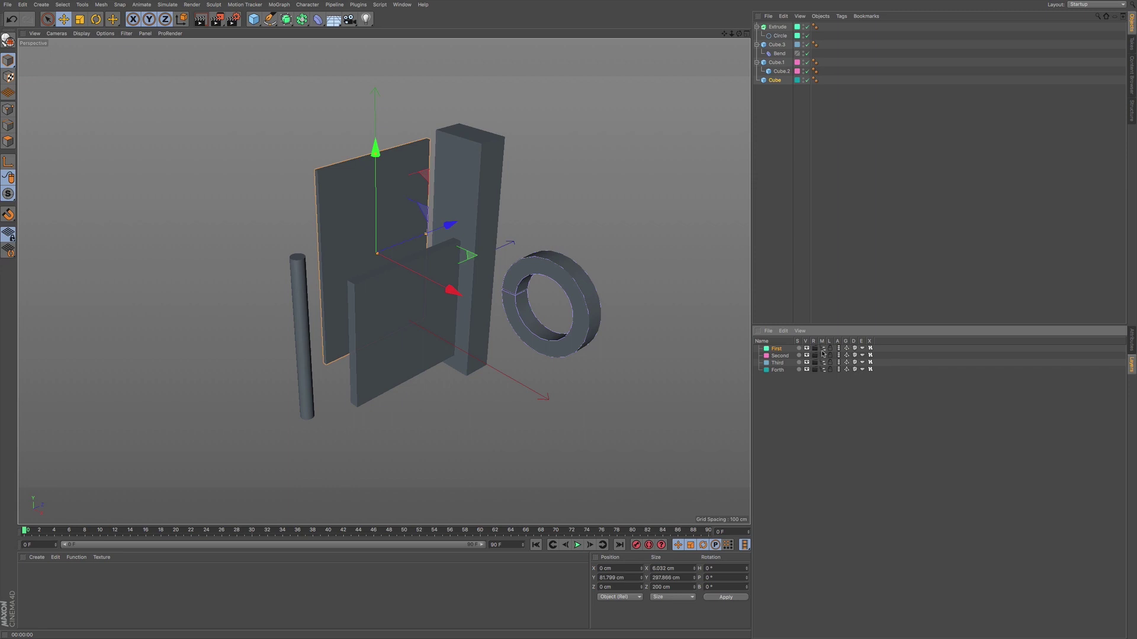
click(823, 348)
click(824, 350)
click(823, 352)
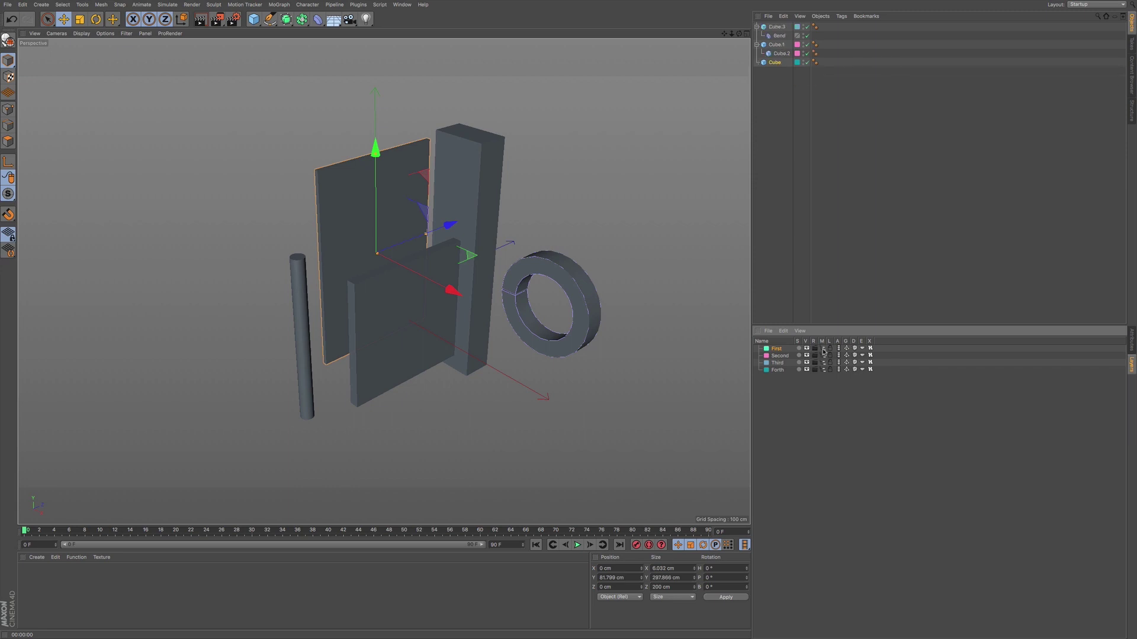
click(823, 351)
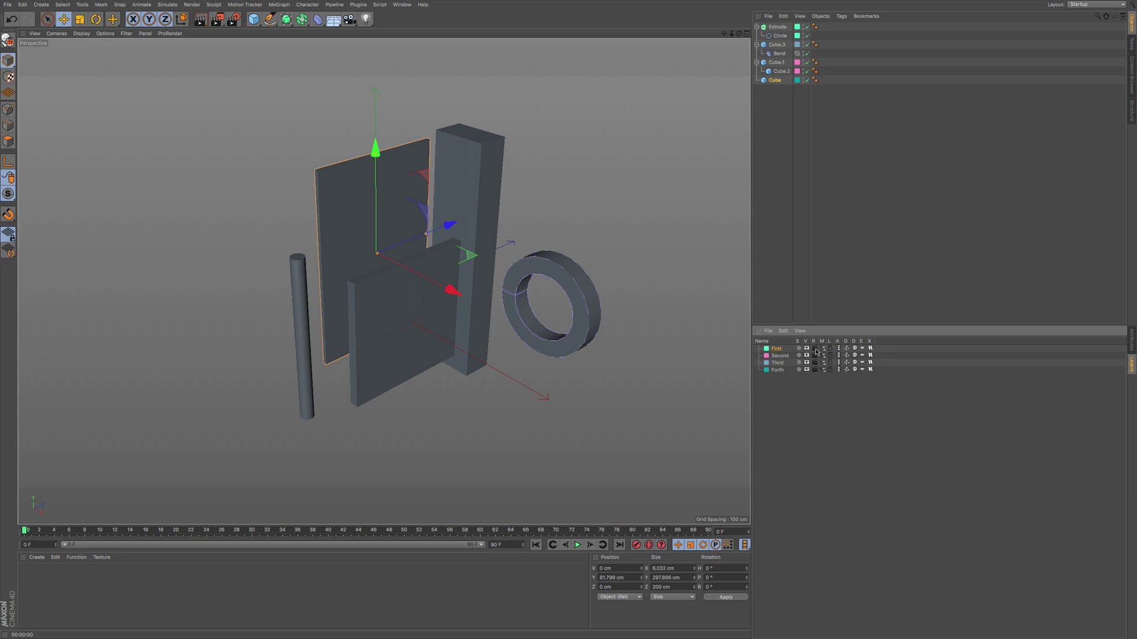
click(824, 348)
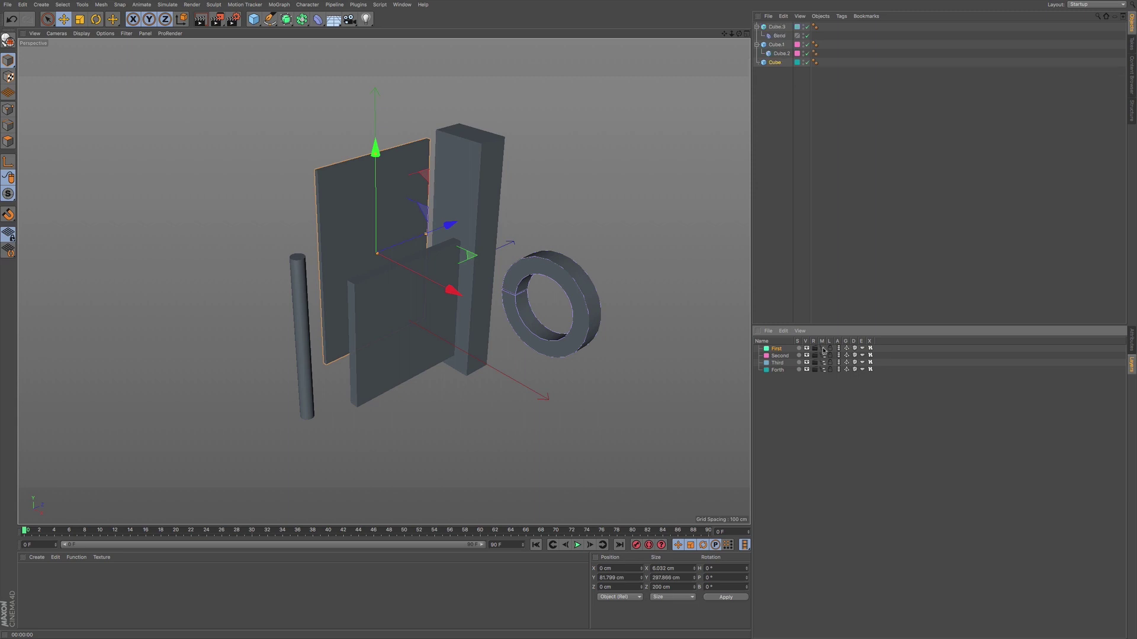
click(824, 349)
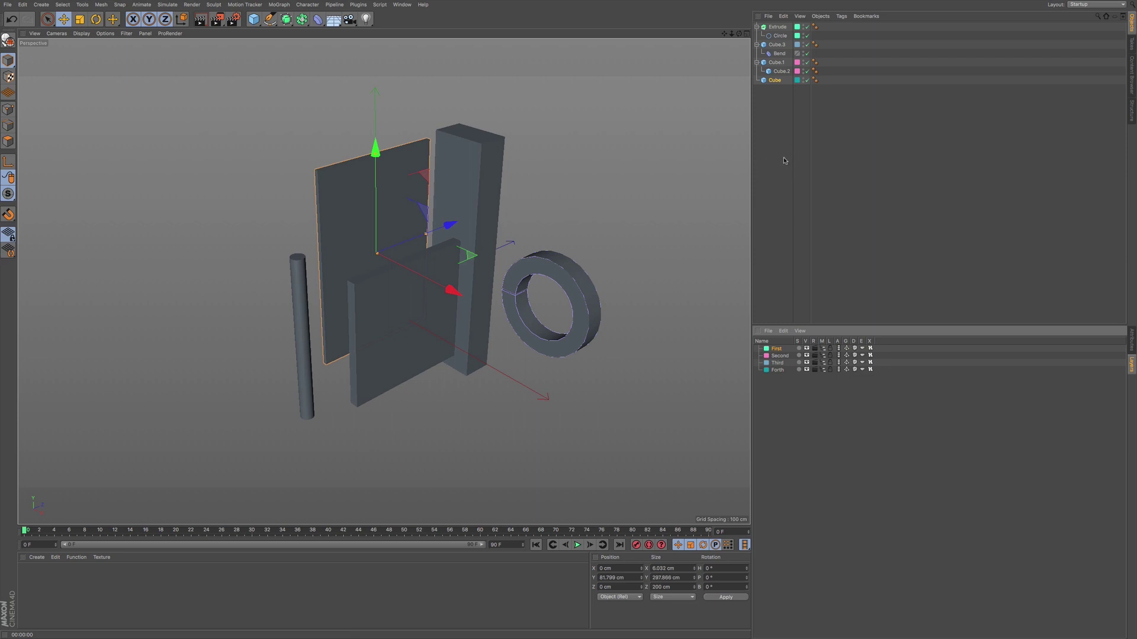
right_click(588, 208)
Switch to the other open project through the V popup's Projects list.
click(598, 192)
right_click(598, 192)
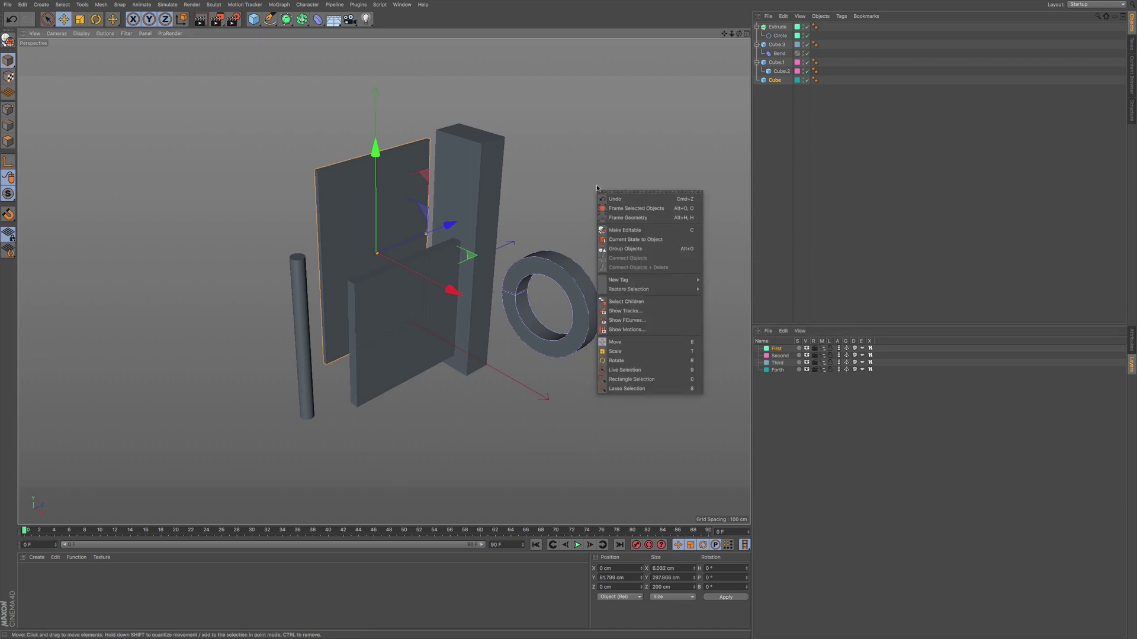
click(598, 178)
key(v)
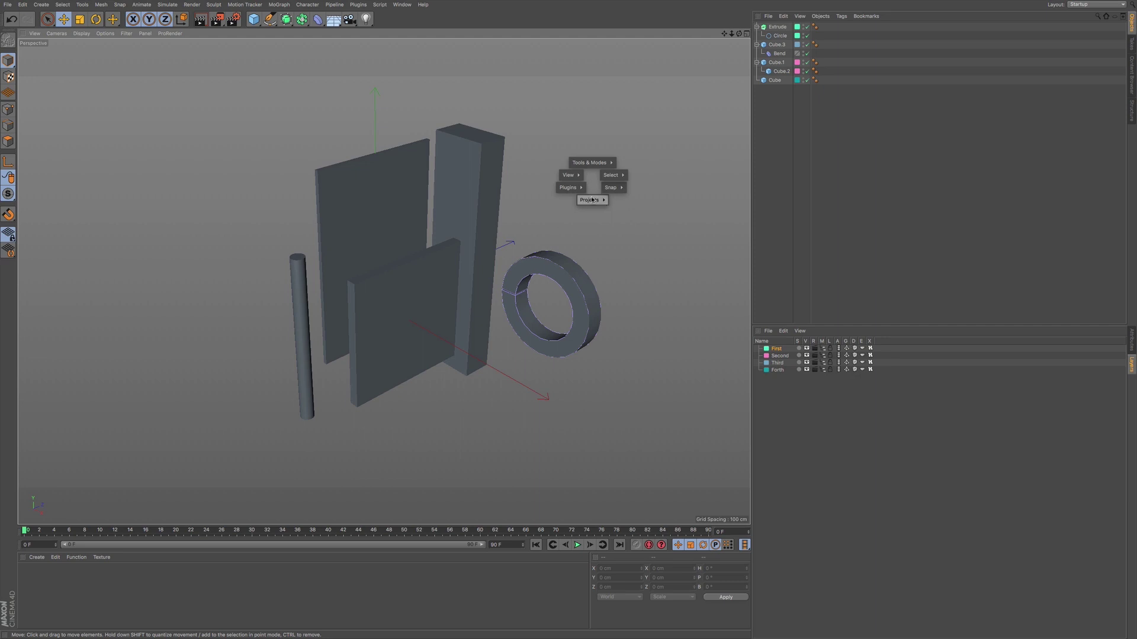
click(592, 216)
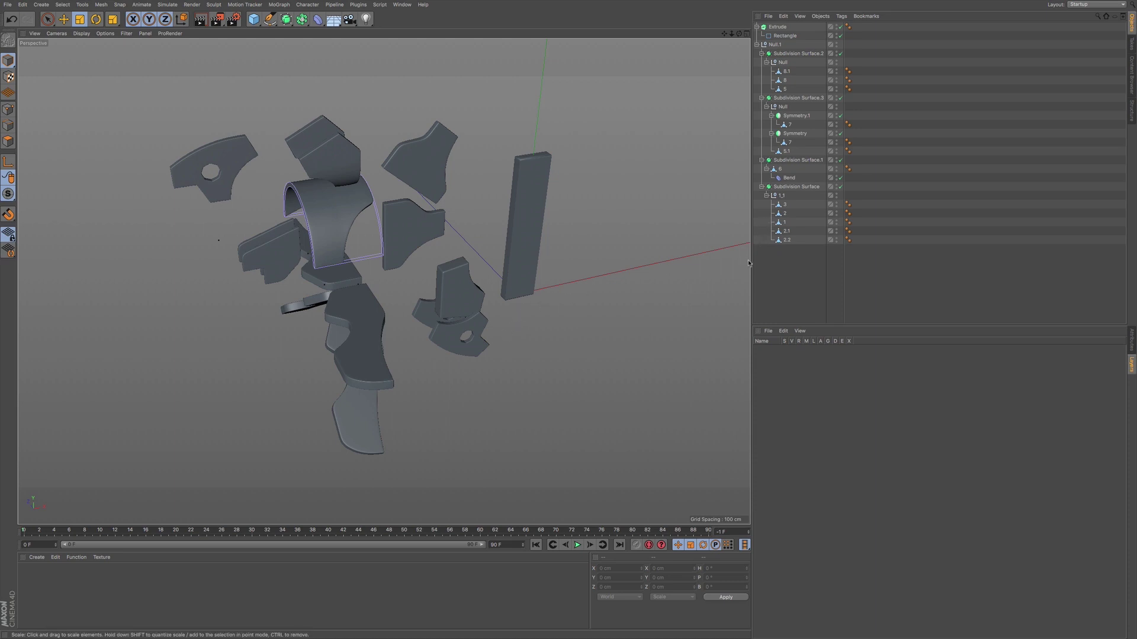
Add a new layer, assign it to Subdivision Surface.3, and hide it from the Object Manager.
double_click(776, 355)
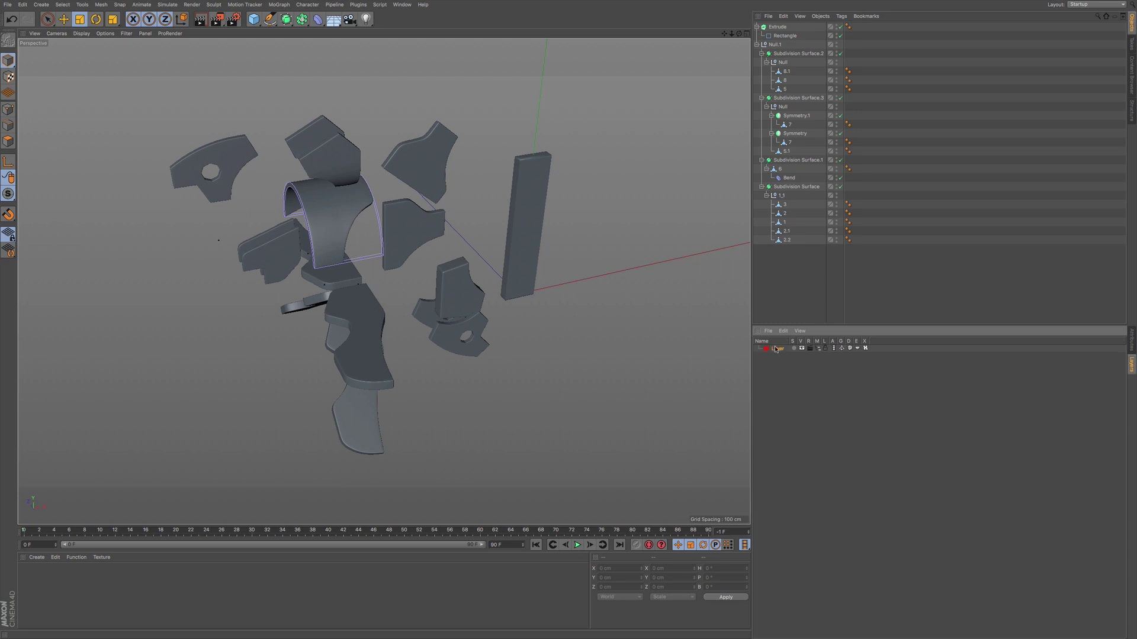
drag(777, 349, 788, 102)
click(817, 348)
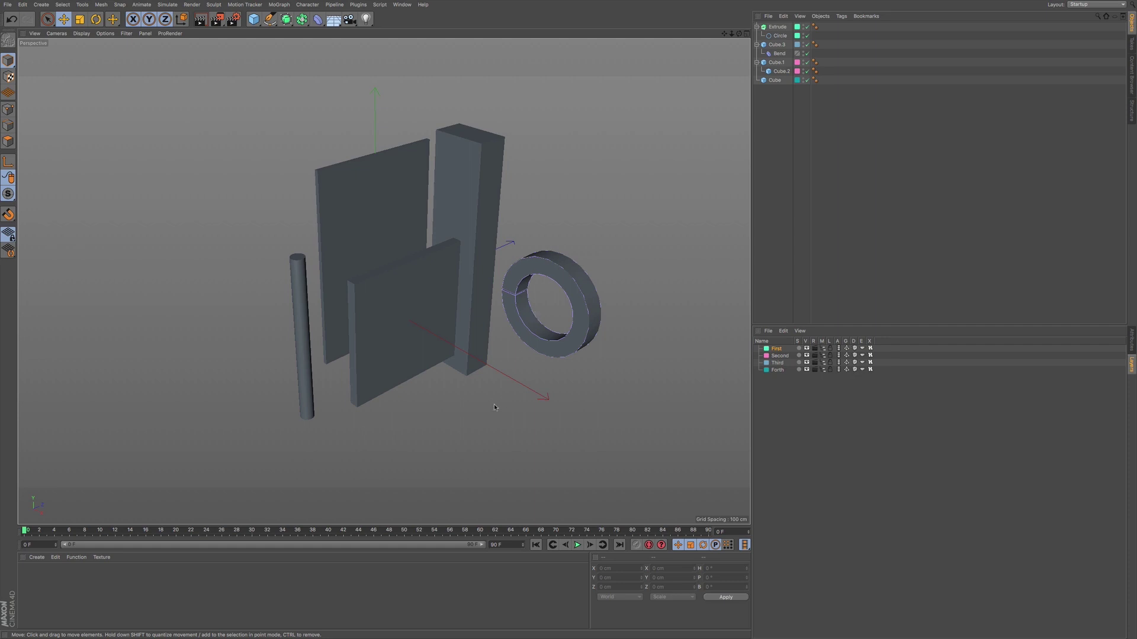
Hide and re-list the First layer's objects, then toggle the First layer's Lock switch.
click(823, 349)
click(824, 350)
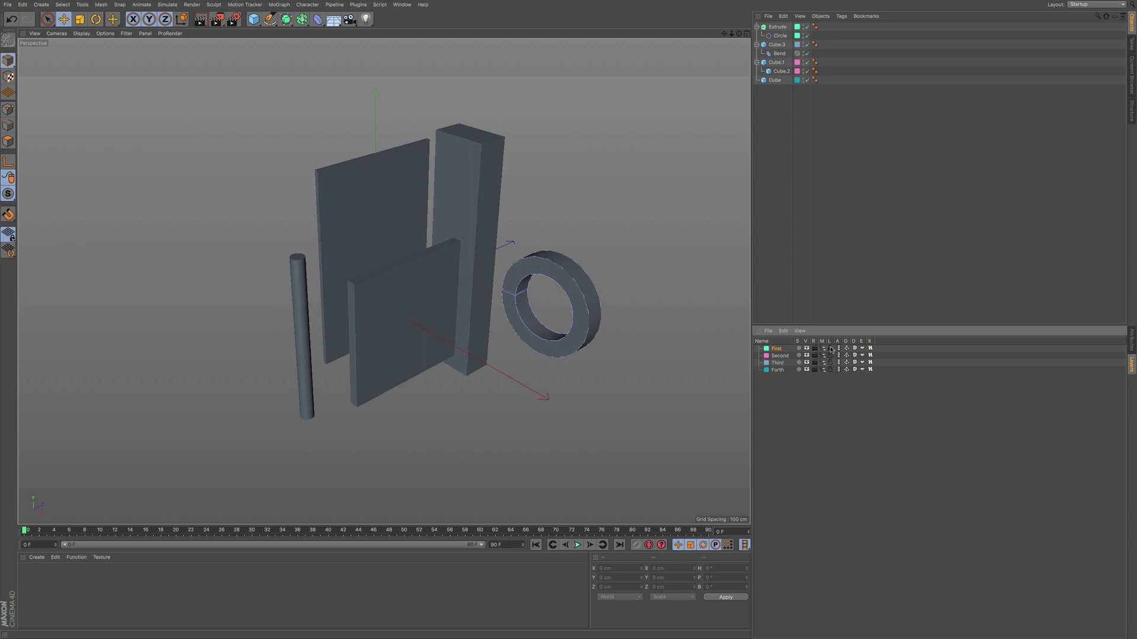
click(830, 349)
click(830, 349)
Unlock the First layer and toggle its generators off and on, ending with them on.
click(830, 348)
click(847, 348)
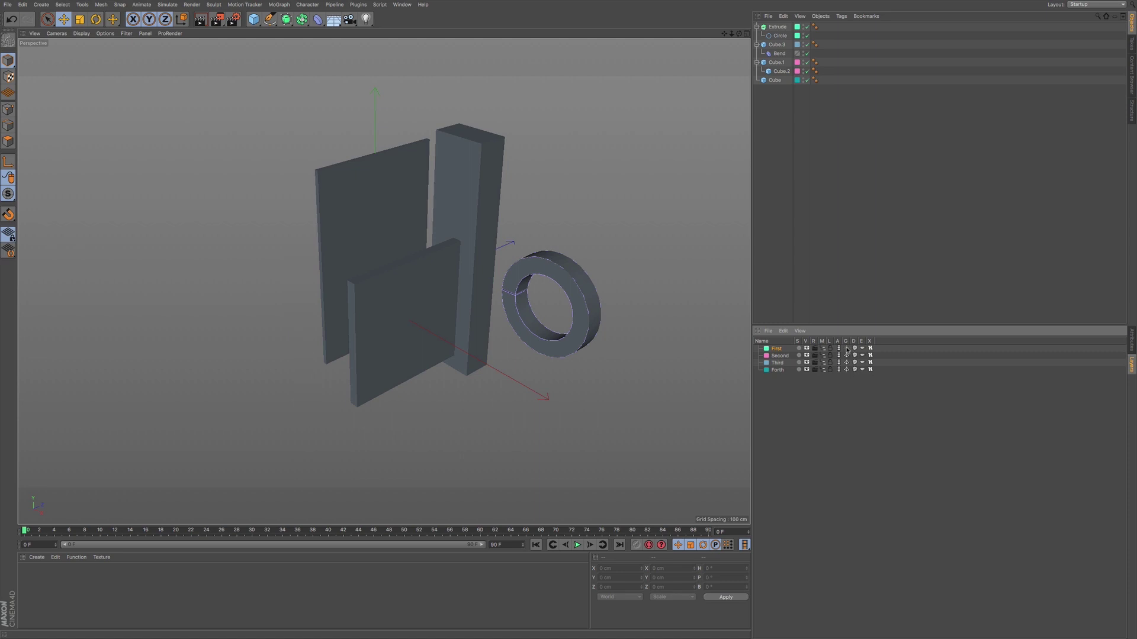
click(846, 348)
click(847, 349)
click(847, 349)
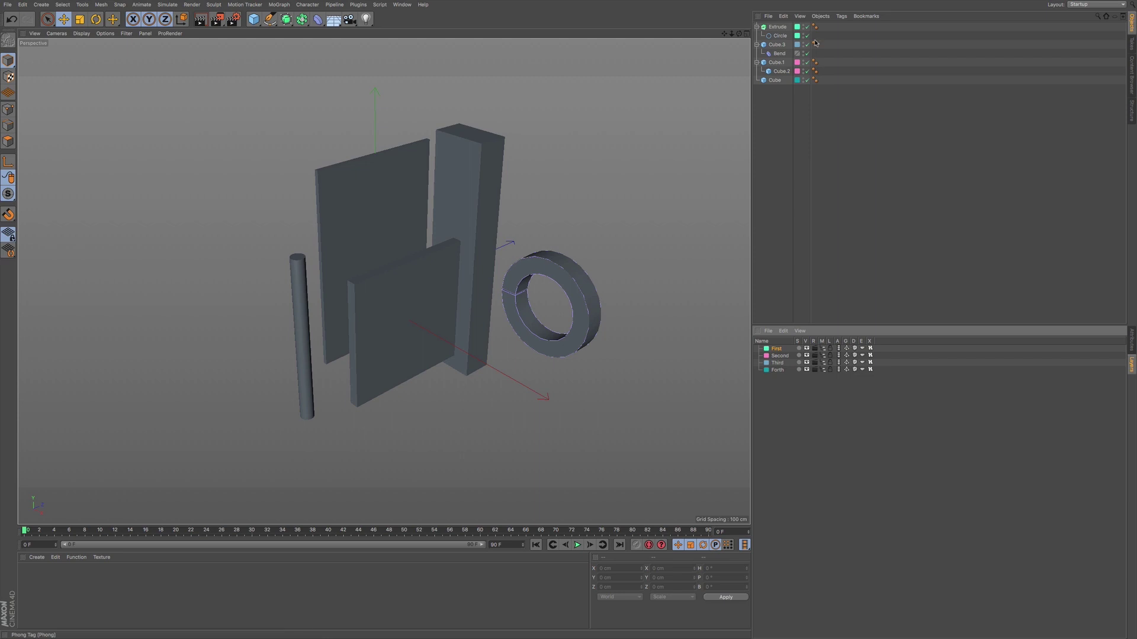
click(847, 349)
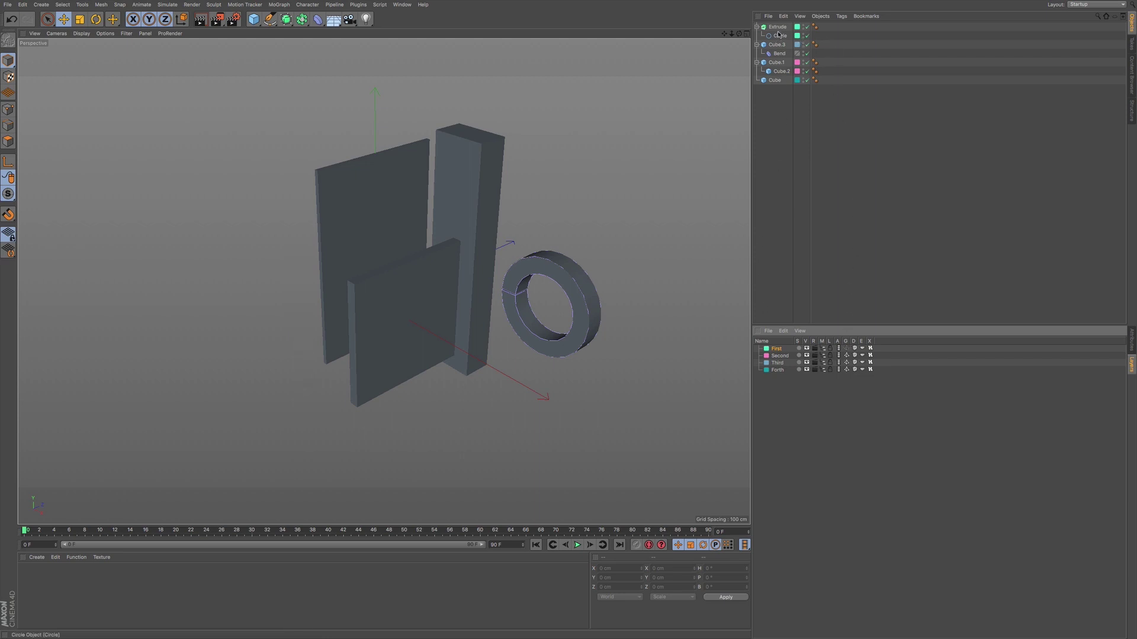
click(847, 348)
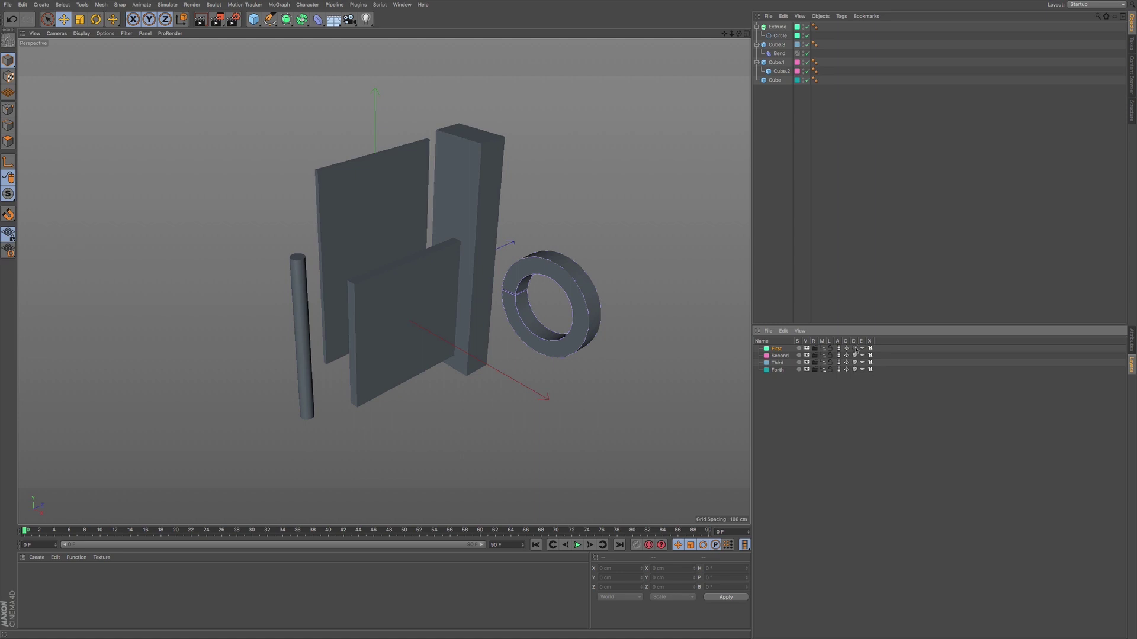
click(776, 45)
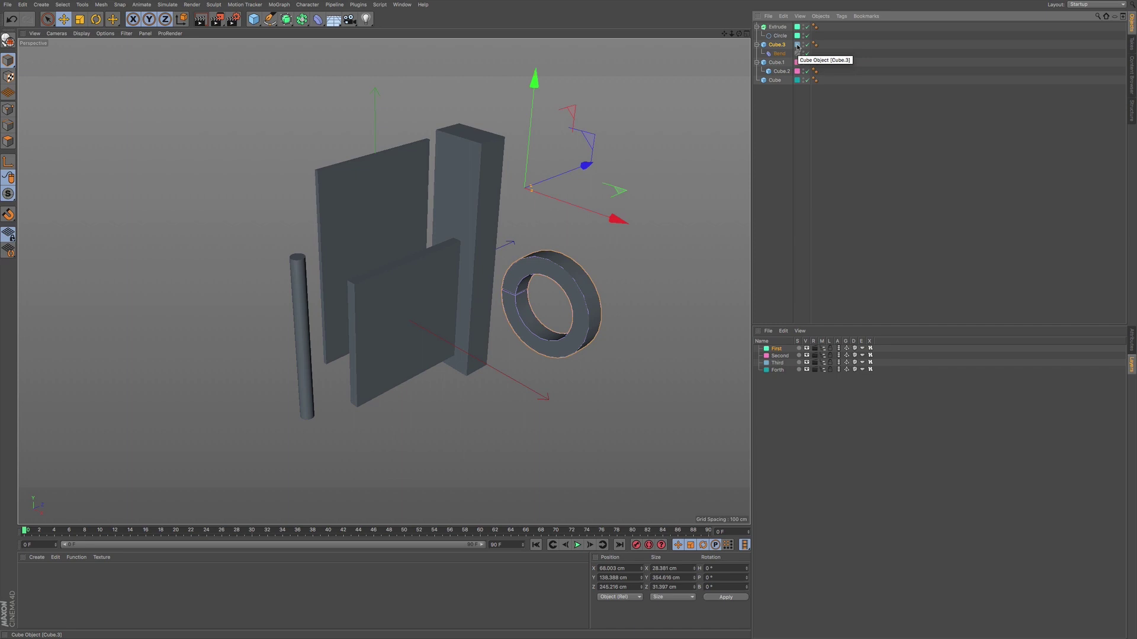
click(777, 363)
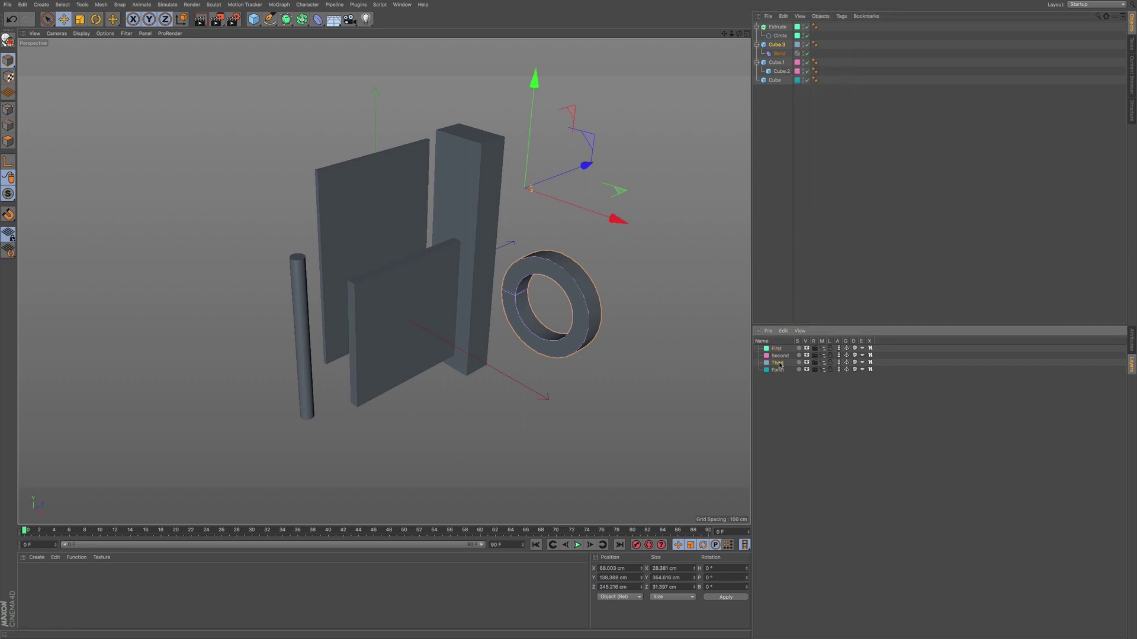
click(854, 363)
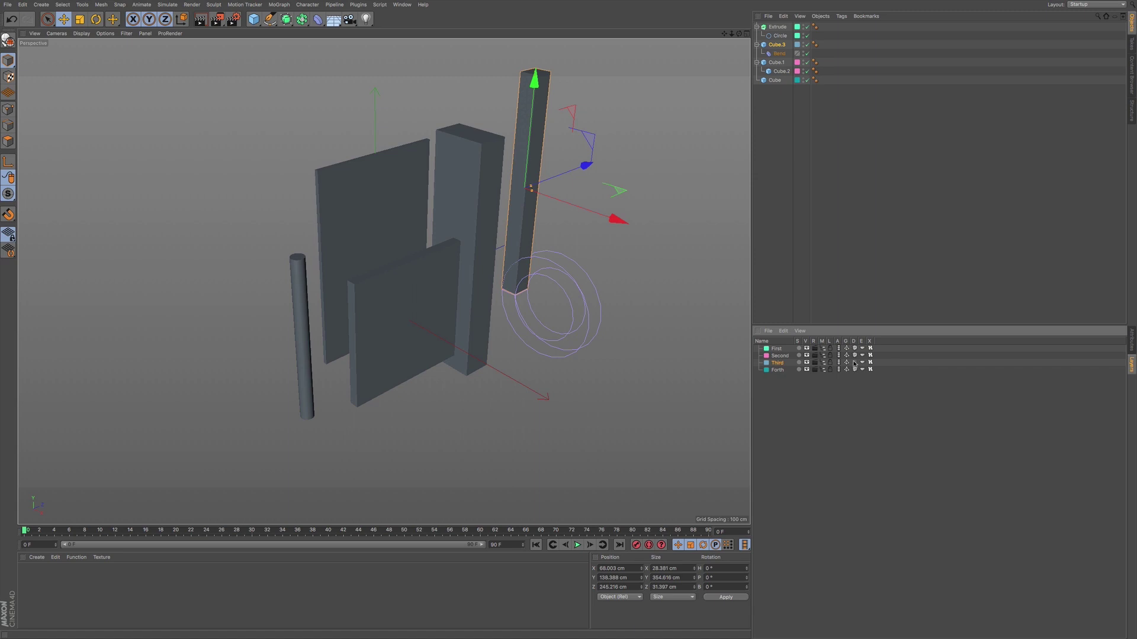
click(855, 363)
click(855, 363)
click(854, 362)
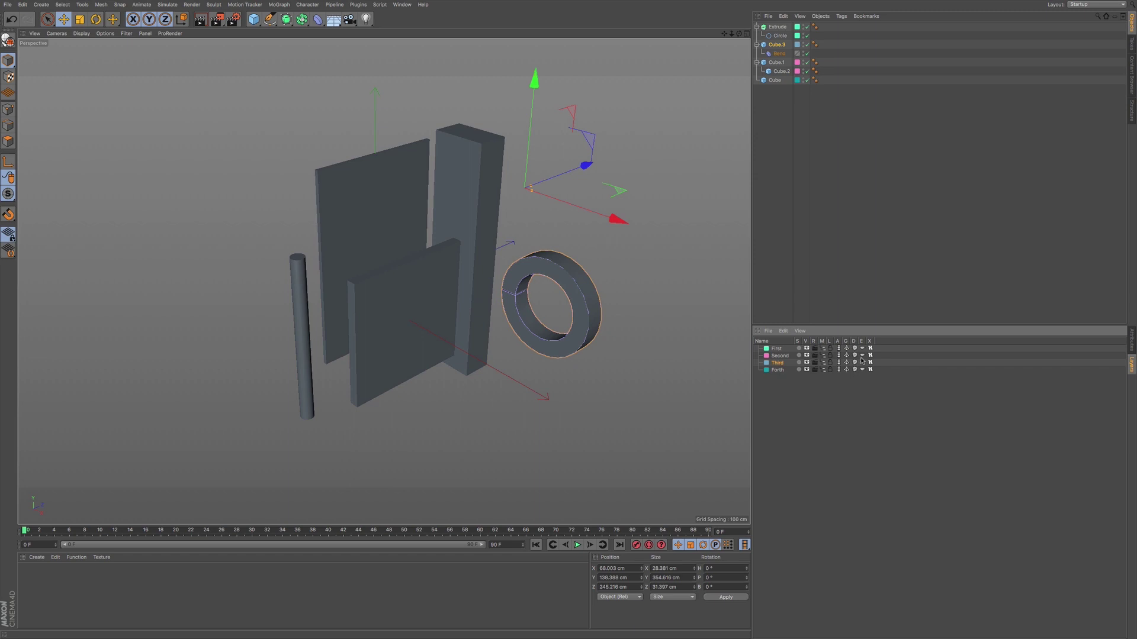
click(869, 363)
click(870, 363)
click(804, 28)
click(804, 27)
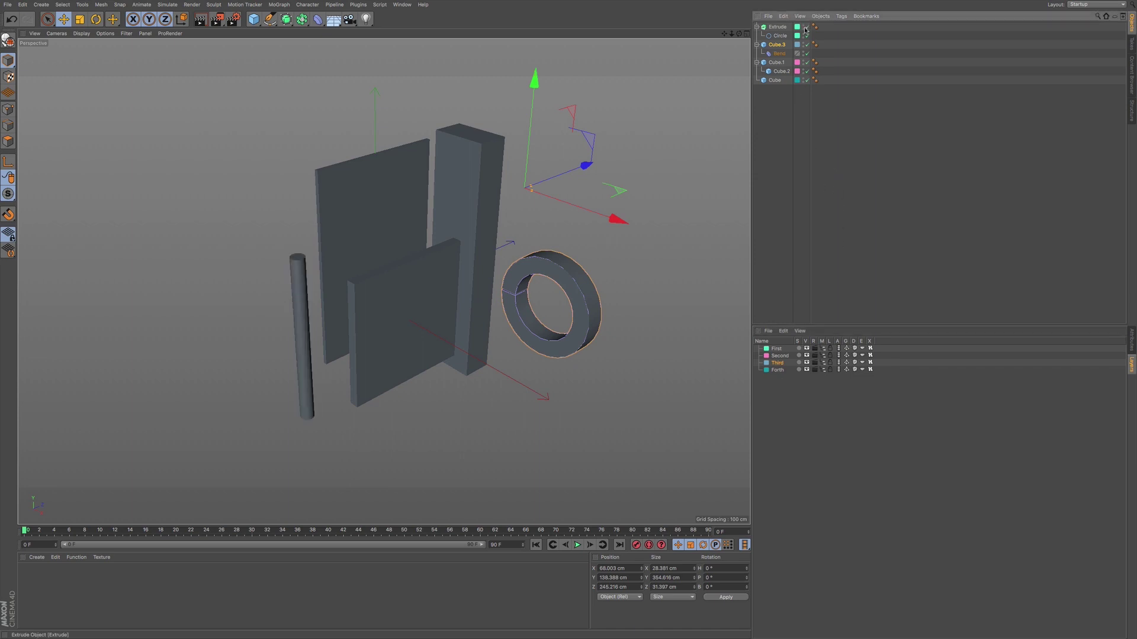
click(806, 27)
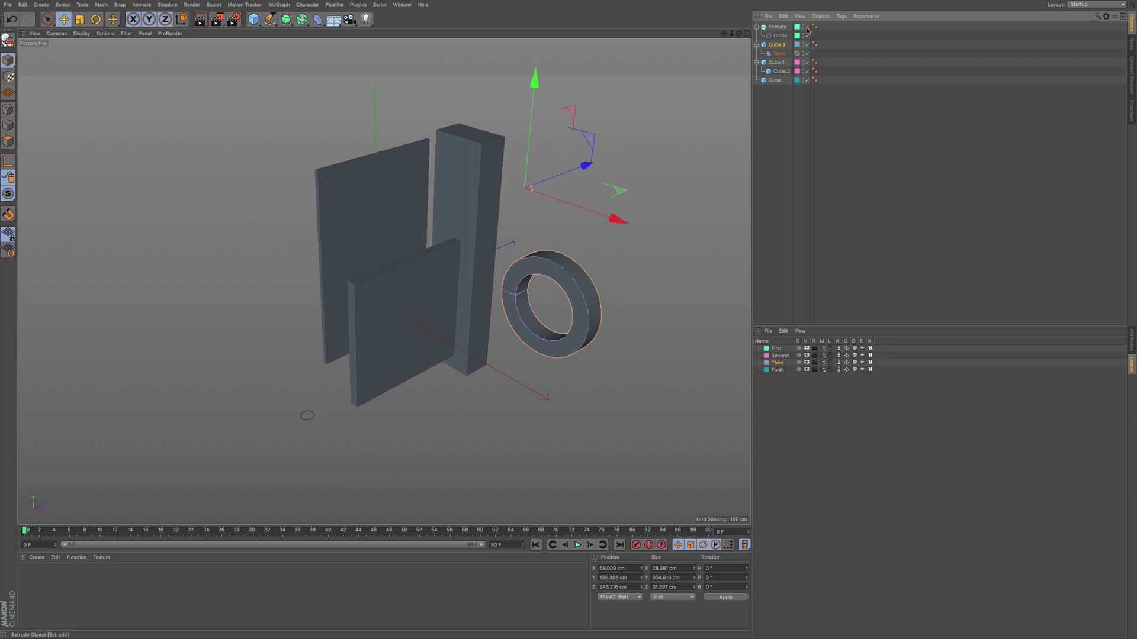
click(808, 28)
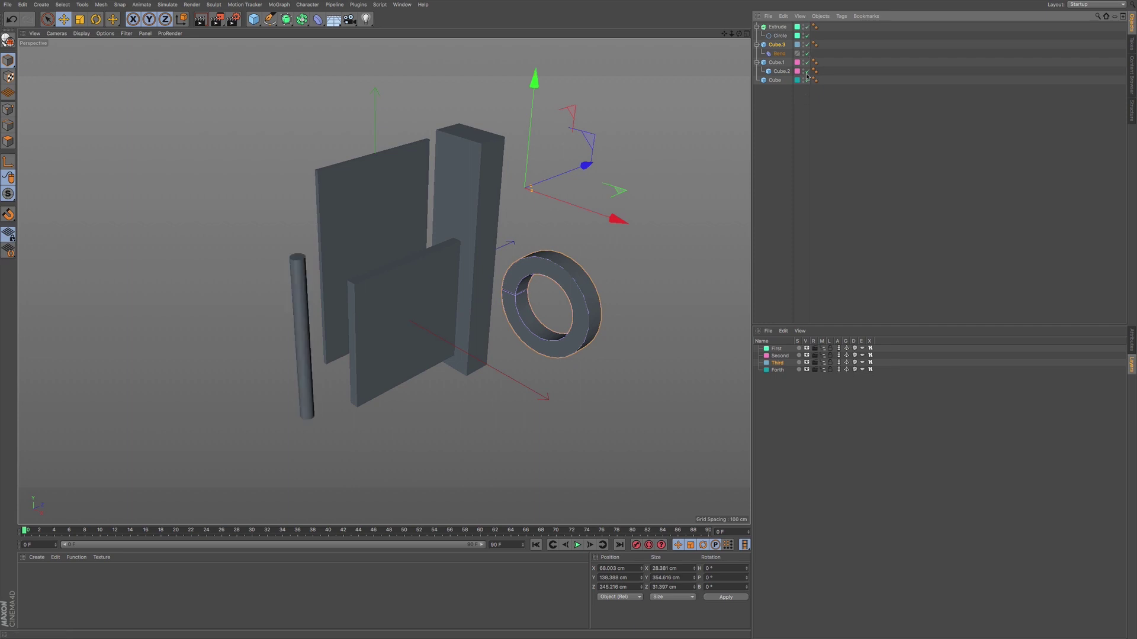